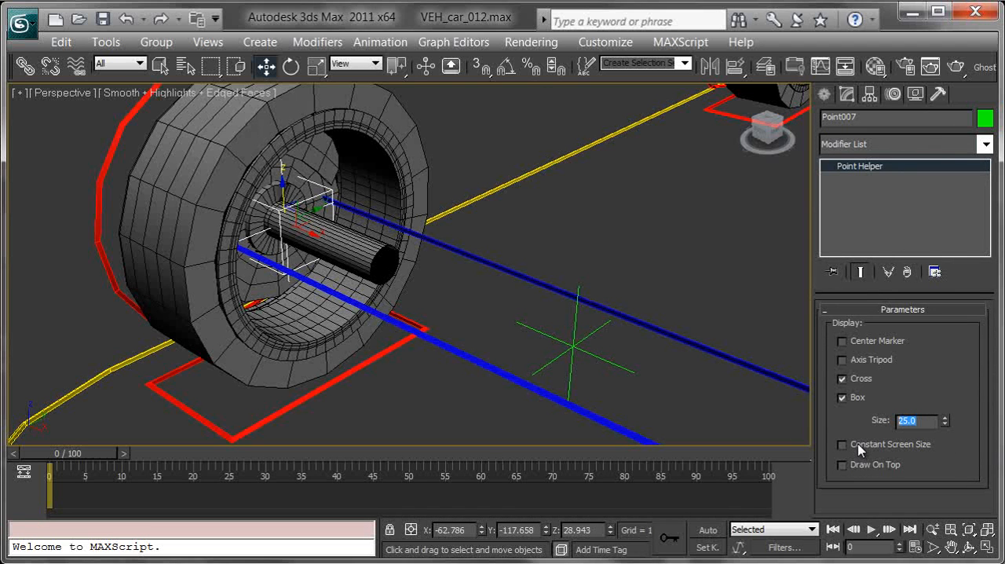
Set the size of Point007 to 15 and turn off its cross display
key(Return)
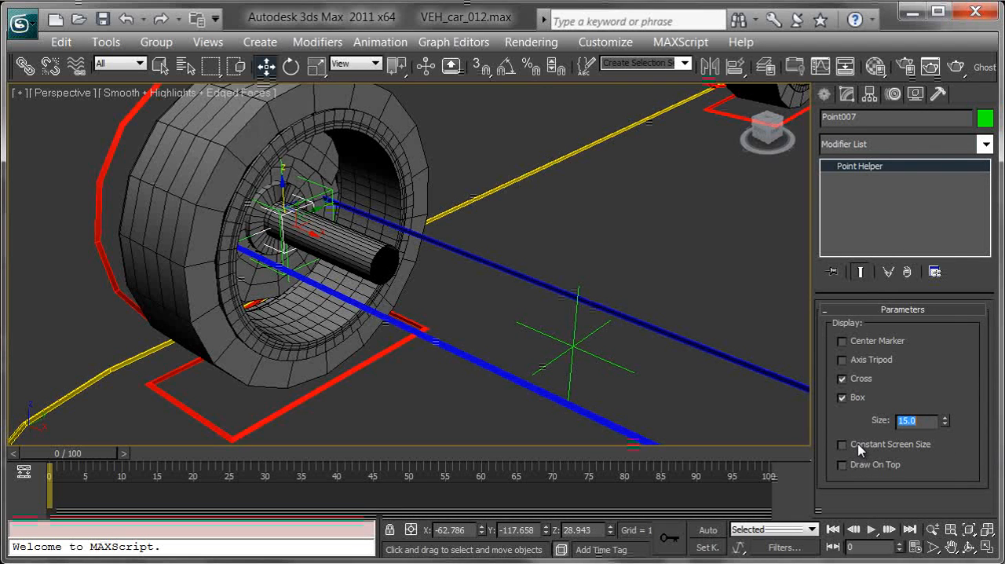
click(843, 378)
Clone Point001 at the opposite front wheel as a copy, with size 15 and only the box display on
alt+middle_drag(628, 402, 513, 321)
middle_drag(666, 292, 457, 248)
middle_drag(607, 264, 596, 265)
alt+middle_drag(596, 266, 619, 278)
middle_drag(807, 231, 635, 207)
click(628, 163)
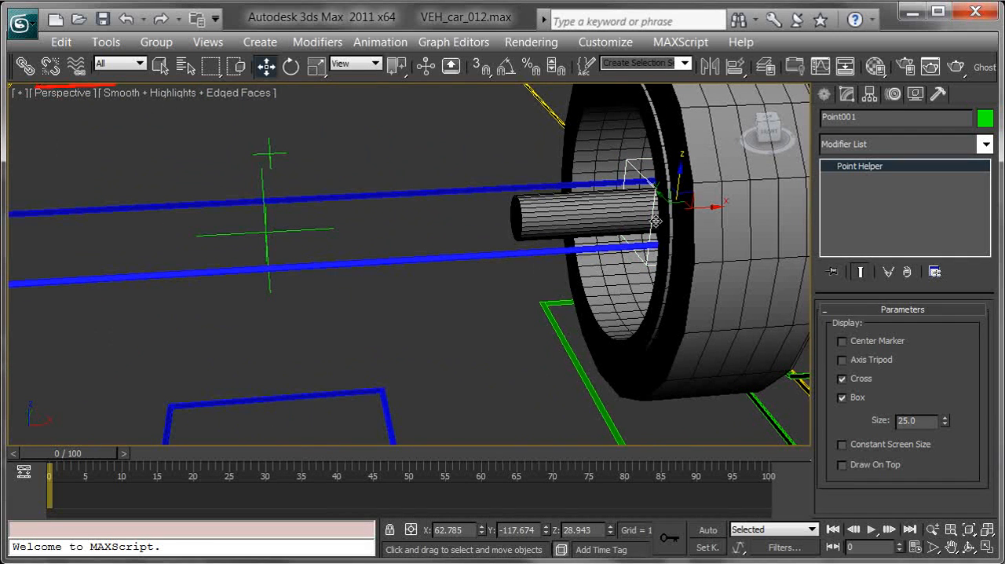
key(ctrl+v)
drag(494, 201, 517, 161)
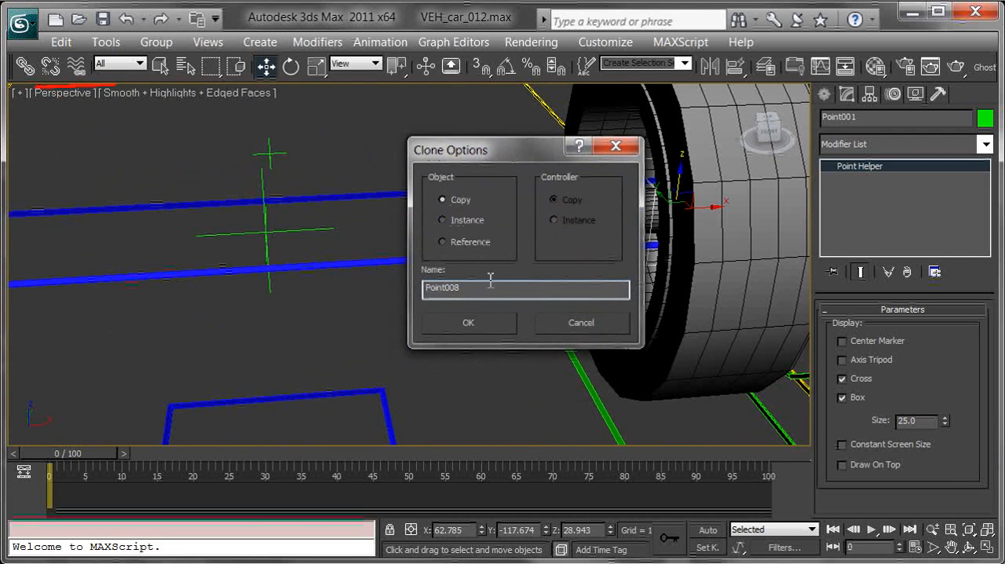
click(466, 321)
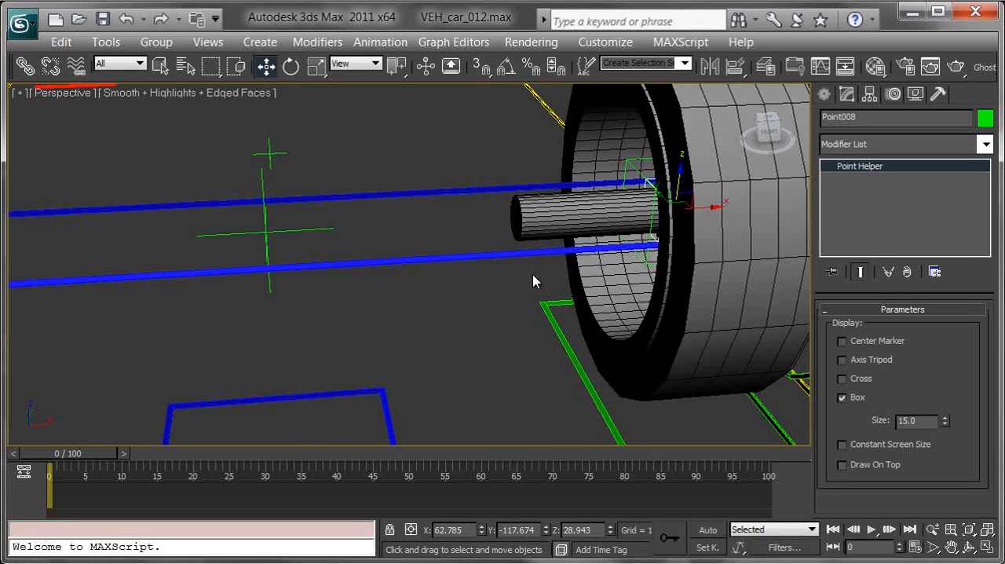
Apply an Orientation Constraint to Point008 with VEH_car_steering_CTRL as the target
middle_drag(425, 267, 621, 276)
scroll(607, 267, down, 3)
alt+middle_drag(637, 312, 595, 173)
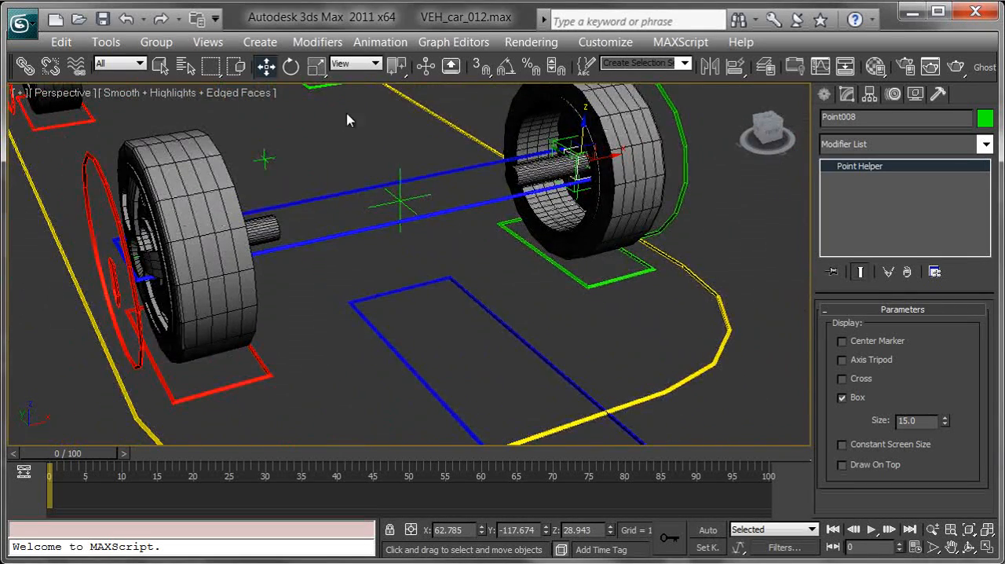
click(380, 42)
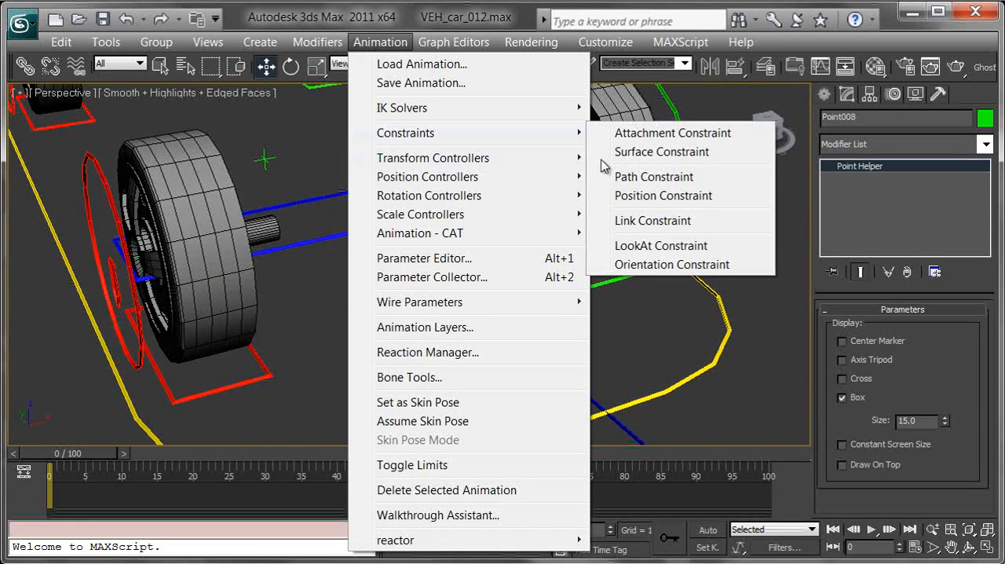
click(678, 264)
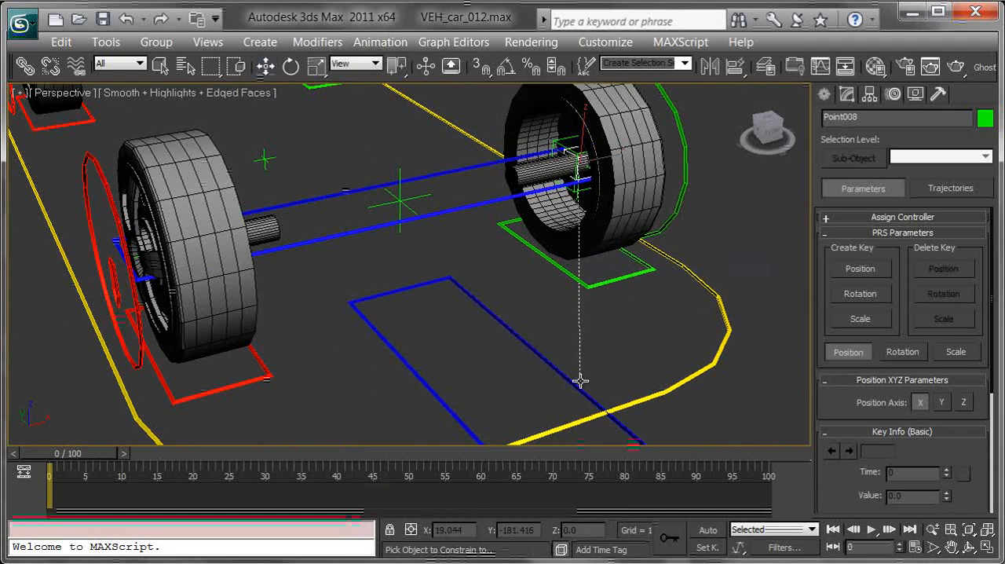
click(534, 350)
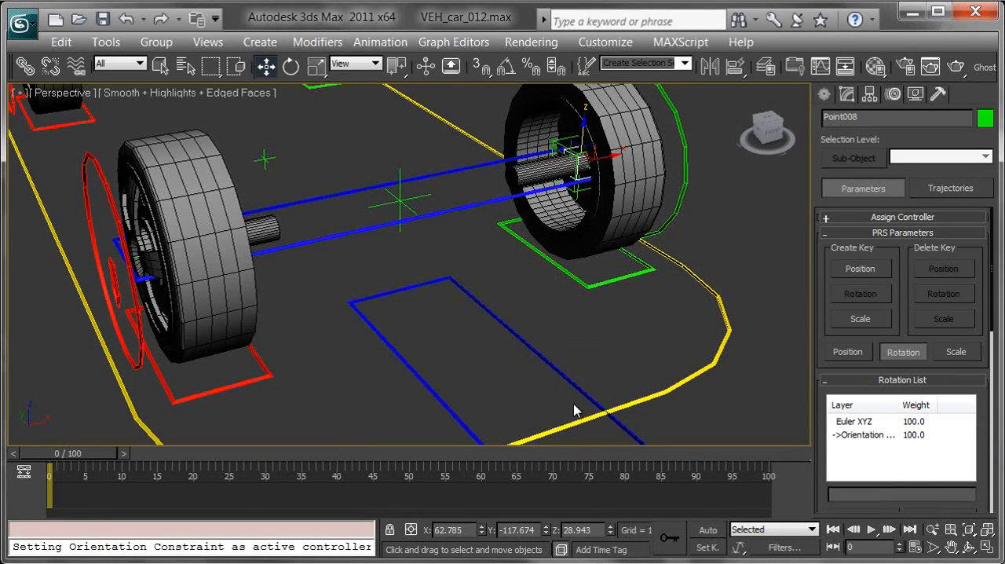
Apply an Orientation Constraint to Point007 with VEH_car_steering_CTRL as the target
alt+middle_drag(566, 269, 346, 231)
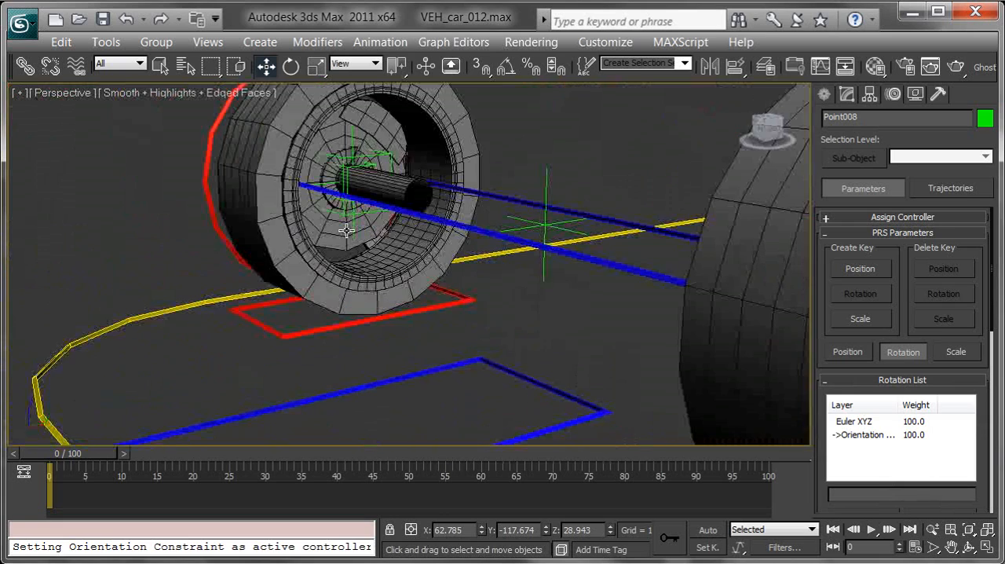
click(372, 165)
alt+middle_drag(372, 165, 509, 137)
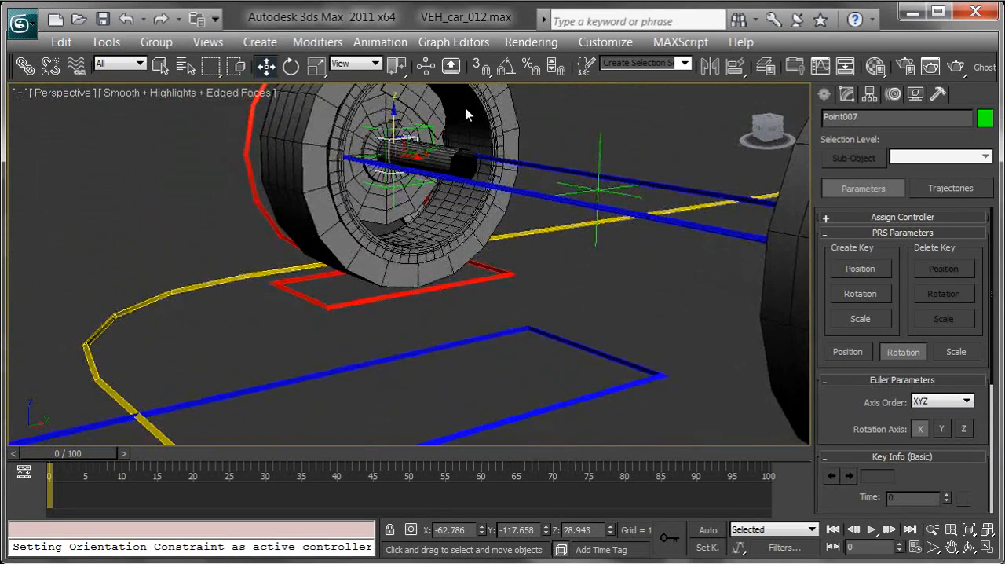
click(381, 42)
mouse_move(475, 135)
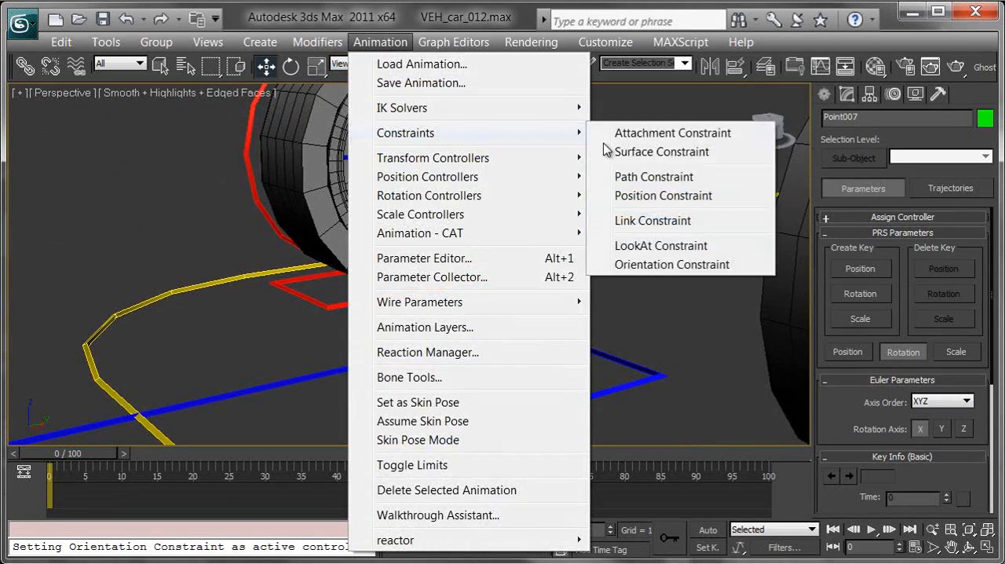
click(672, 265)
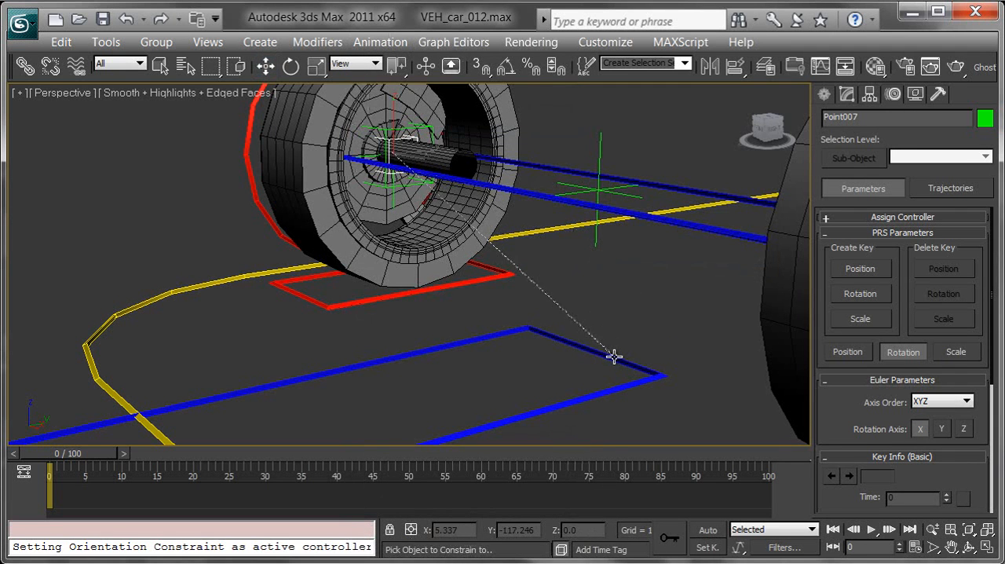
click(614, 356)
Test-rotate VEH_car_steering_CTRL, cancel the rotation, and inspect the front wheels from several angles
middle_drag(512, 357, 554, 344)
scroll(553, 343, down, 4)
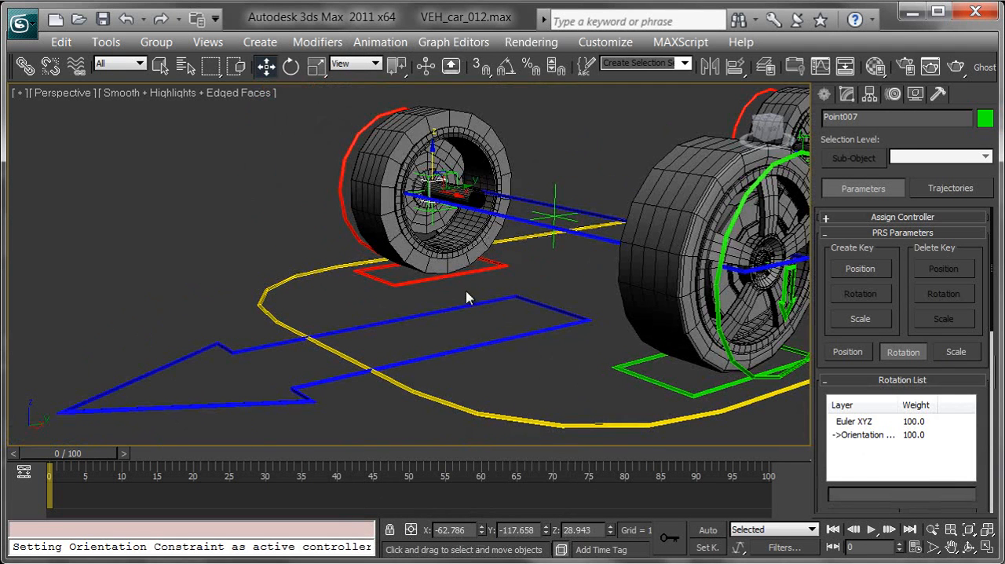
click(490, 304)
key(e)
drag(537, 316, 514, 323)
right_click(514, 323)
alt+middle_drag(431, 313, 450, 307)
drag(474, 273, 468, 303)
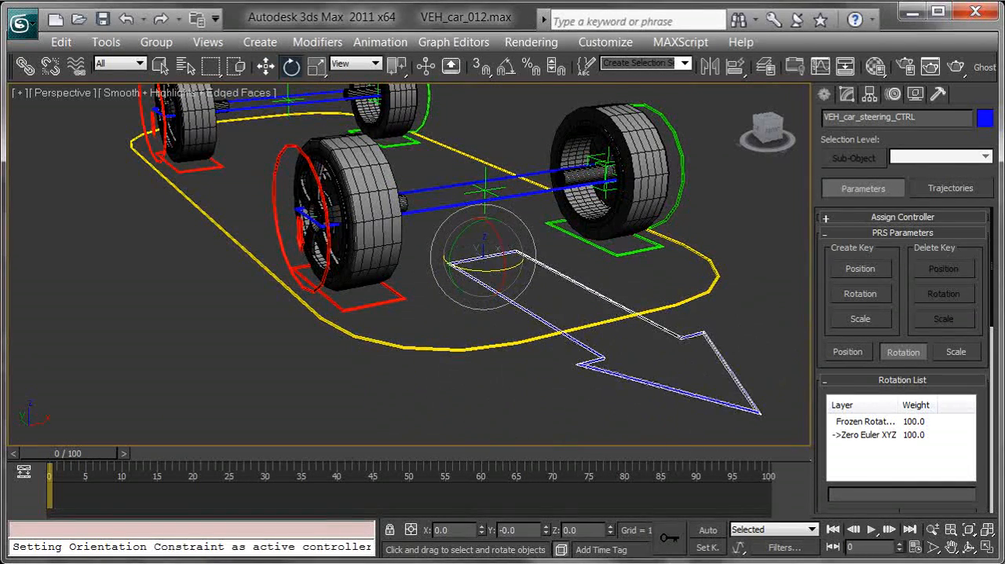
mouse_move(477, 279)
mouse_down()
mouse_move(449, 275)
mouse_move(487, 276)
mouse_move(438, 269)
mouse_move(483, 279)
mouse_up()
alt+middle_drag(534, 271, 527, 253)
alt+middle_drag(479, 209, 480, 270)
Select the parent of Point001, VEH_car_wheelRotationFront_L_CTRL, and inspect how it sits on the wheel
click(589, 134)
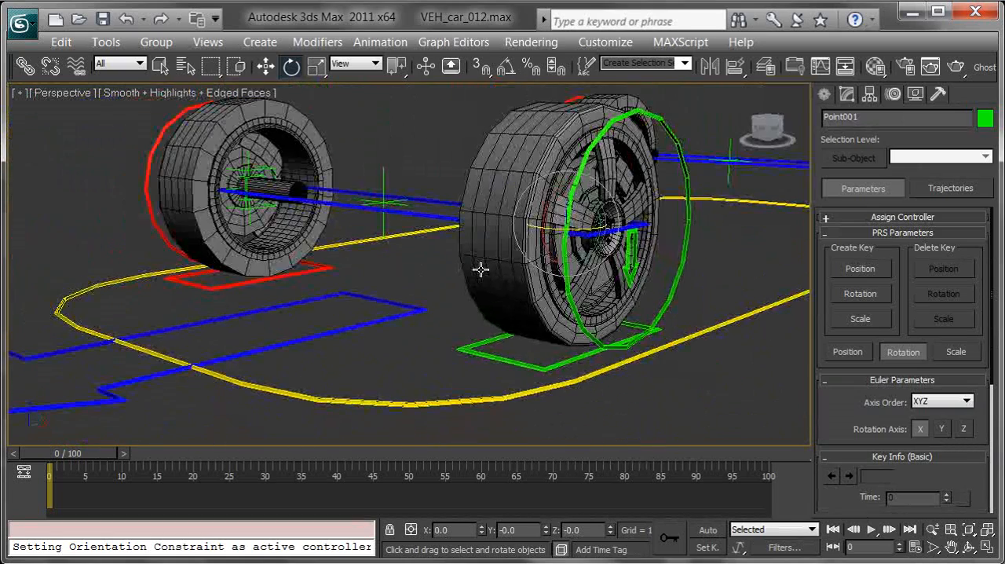
key(Page_Up)
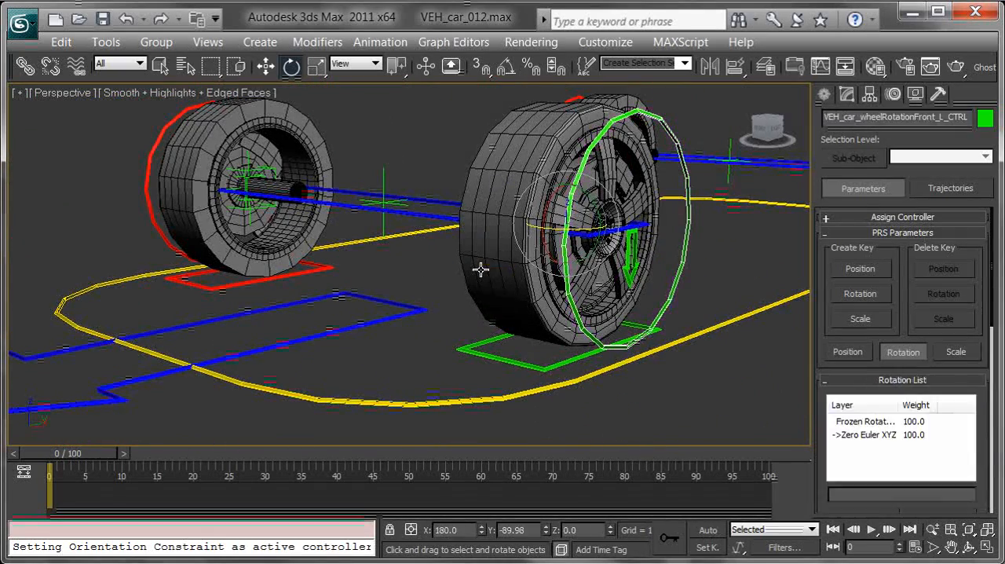
alt+middle_drag(668, 250, 559, 216)
mouse_move(499, 191)
mouse_down()
mouse_move(533, 175)
mouse_move(524, 201)
mouse_move(497, 208)
mouse_move(511, 189)
mouse_move(500, 192)
mouse_up()
alt+middle_drag(428, 192, 484, 225)
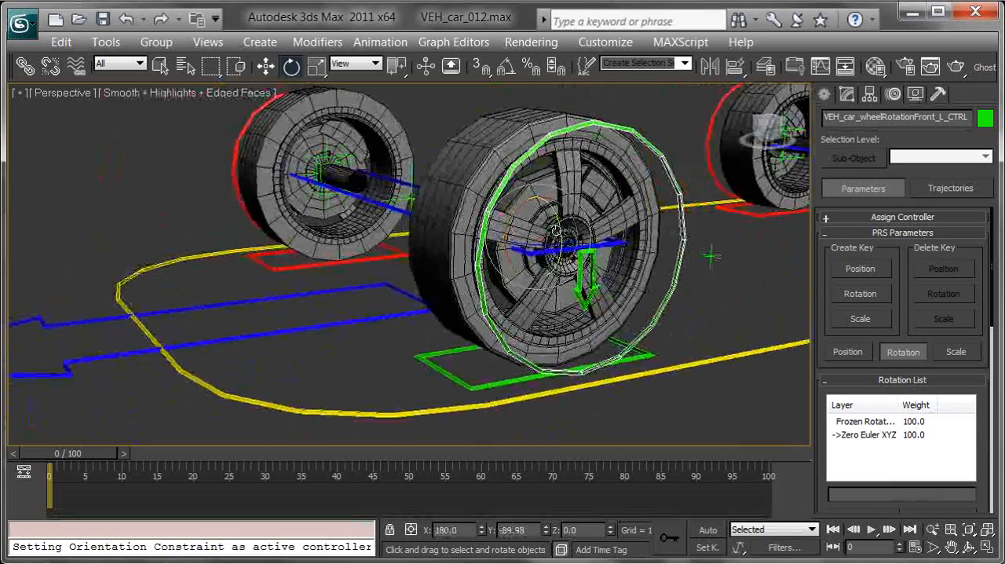
Test-rotate VEH_car_tyreFront_L_CTRL, cancel the rotation, and switch to the Move tool
click(631, 262)
mouse_move(608, 242)
mouse_down()
mouse_move(611, 269)
mouse_move(607, 236)
mouse_up()
right_click(607, 236)
alt+middle_drag(607, 236, 685, 243)
key(w)
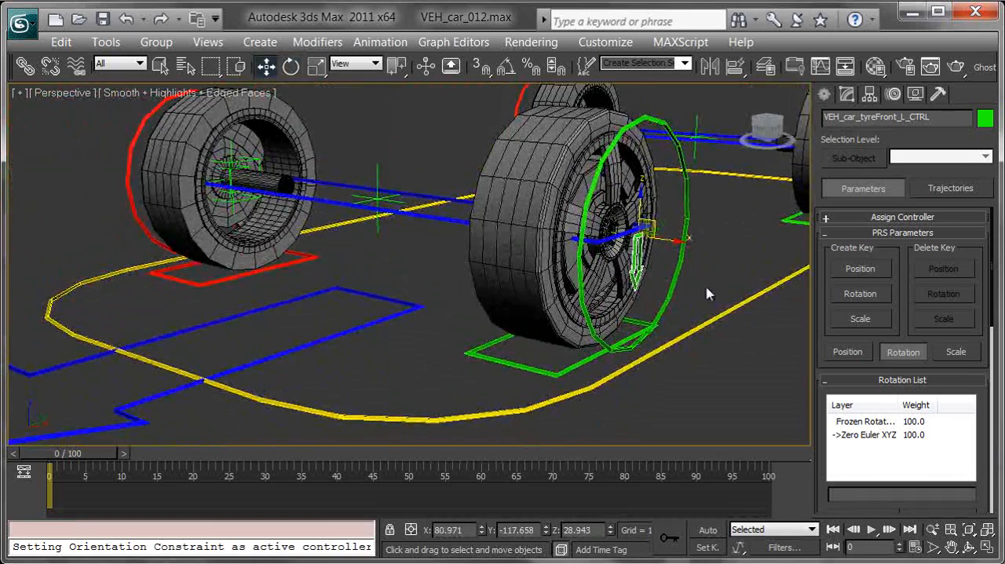
Select the parent control VEH_car_wheelFront_L_CTRL, test-move it, and cancel the move
key(Page_Up)
alt+middle_drag(565, 267, 618, 272)
drag(561, 287, 539, 277)
right_click(542, 280)
alt+middle_drag(633, 287, 677, 280)
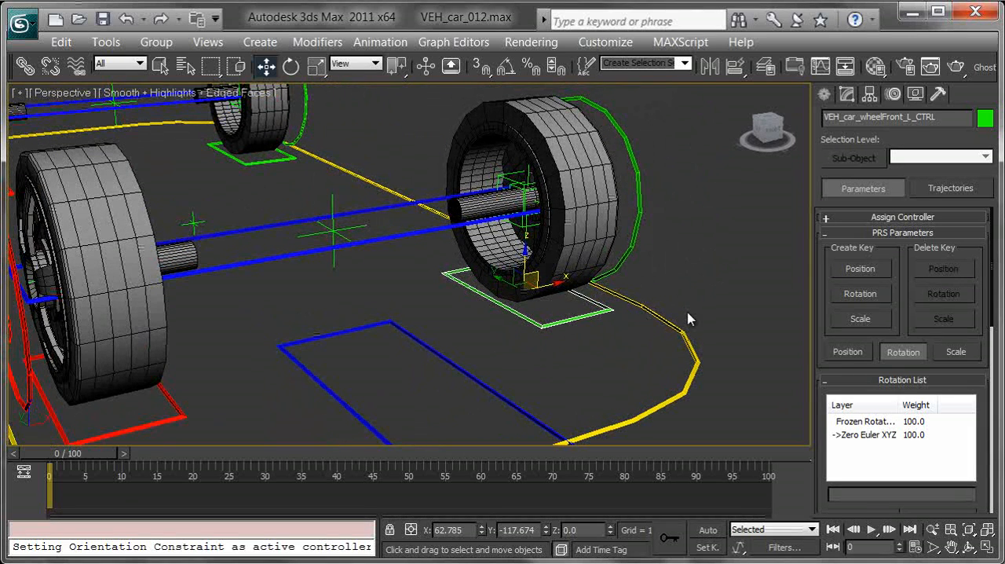
Select the parent control VEH_car_axleFront_CTRL, test-rotate it about Z, and cancel the rotation
key(Page_Up)
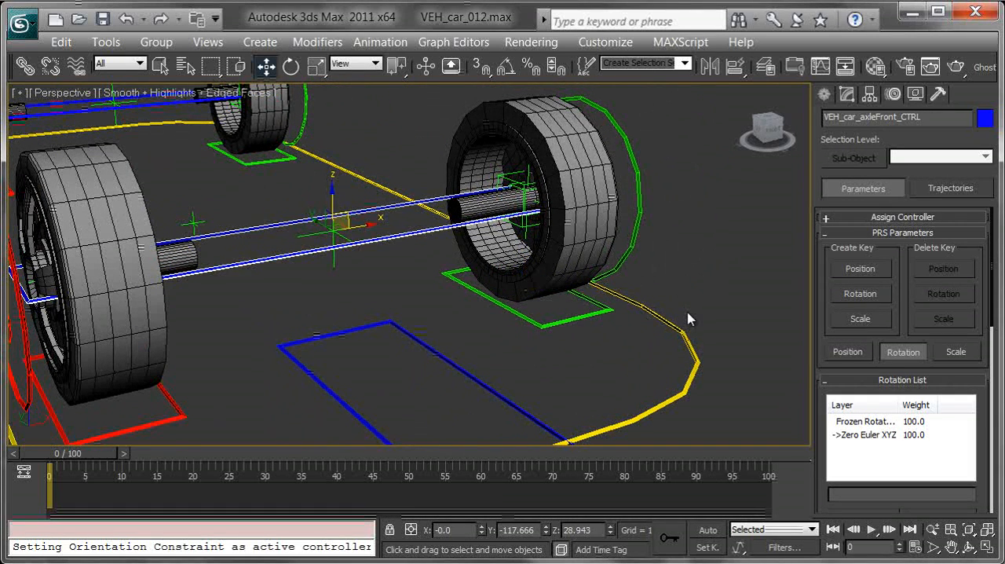
alt+middle_drag(344, 210, 394, 270)
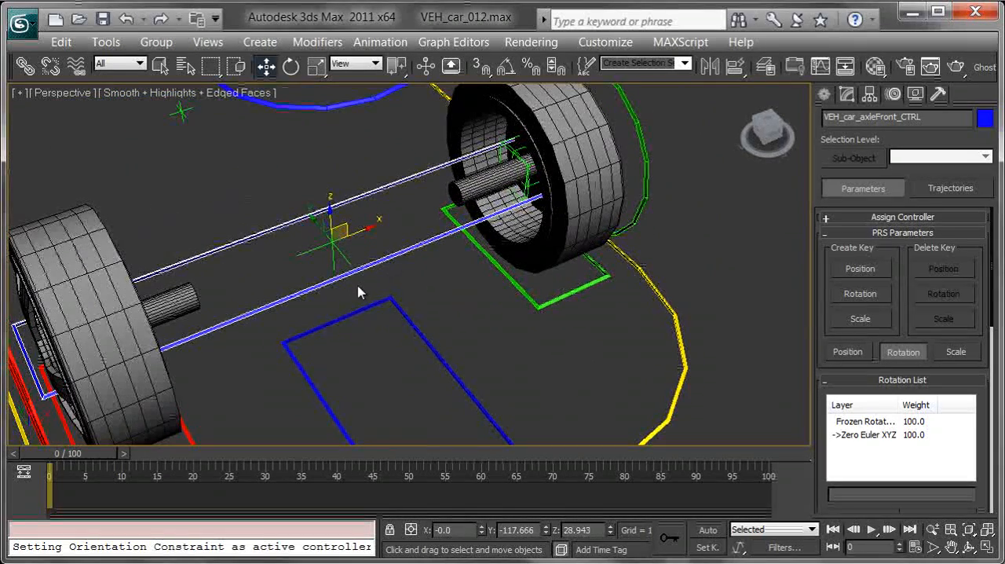
middle_drag(385, 325, 323, 204)
key(e)
scroll(323, 204, down, 3)
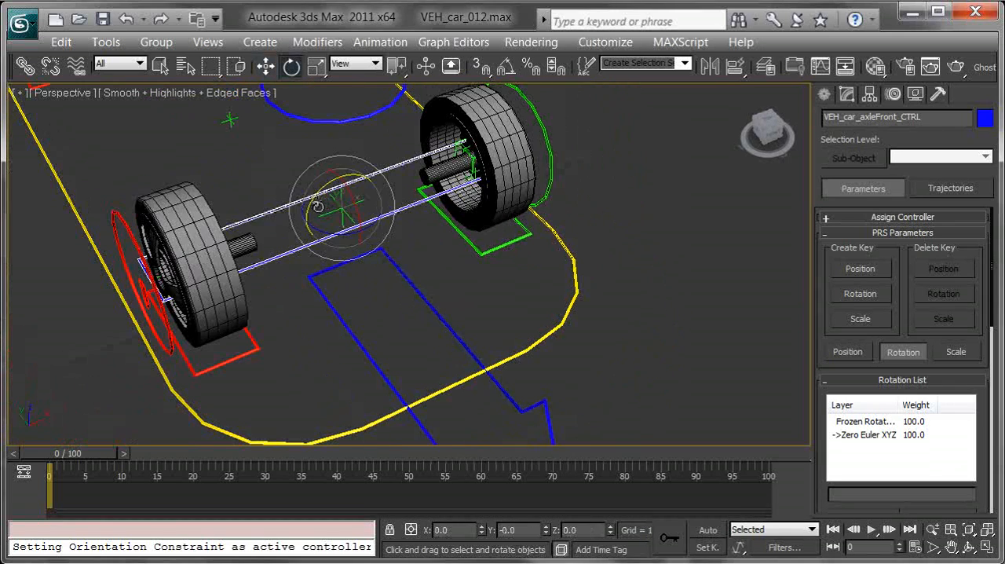
drag(331, 234, 238, 203)
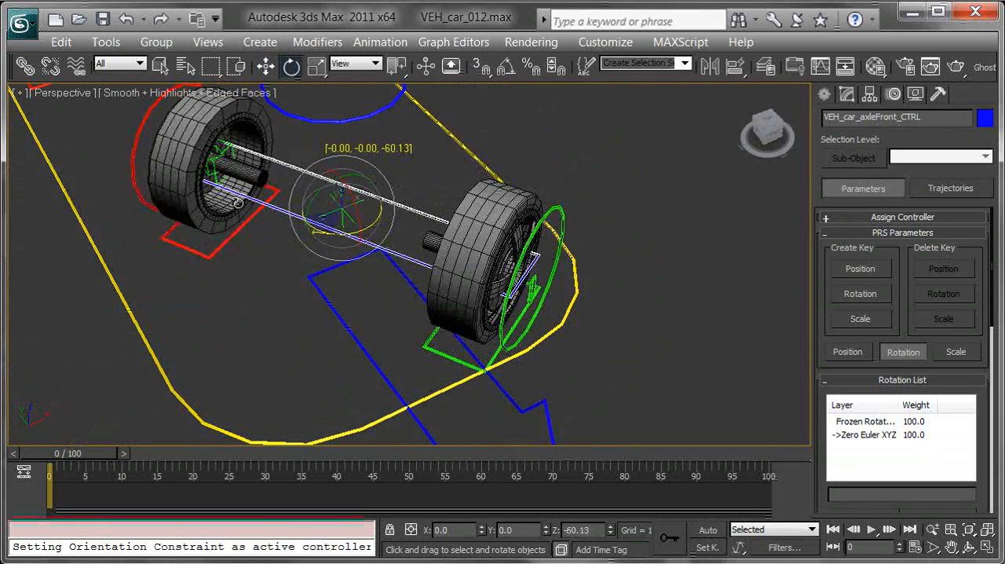
right_click(238, 202)
Test-rotate VEH_car_wheelFront_L_CTRL and cancel the rotation
scroll(245, 211, down, 3)
drag(475, 245, 410, 259)
right_click(407, 258)
alt+middle_drag(462, 280, 454, 243)
Try to link VEH_car_wheelFront_L_CTRL to the Point008 helper inside the wheel
scroll(457, 243, up, 5)
middle_drag(435, 183, 438, 273)
scroll(439, 275, up, 3)
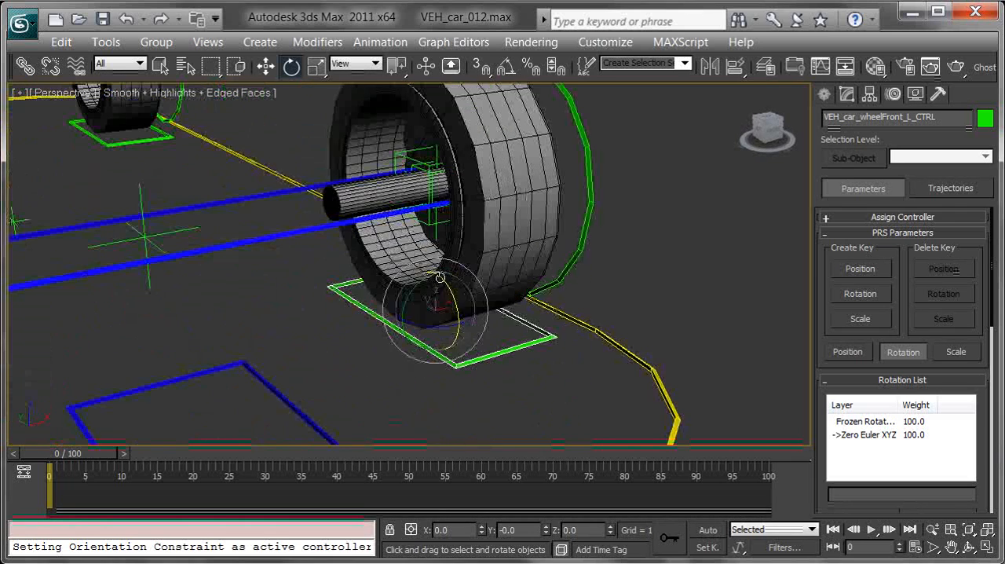
scroll(320, 259, up, 2)
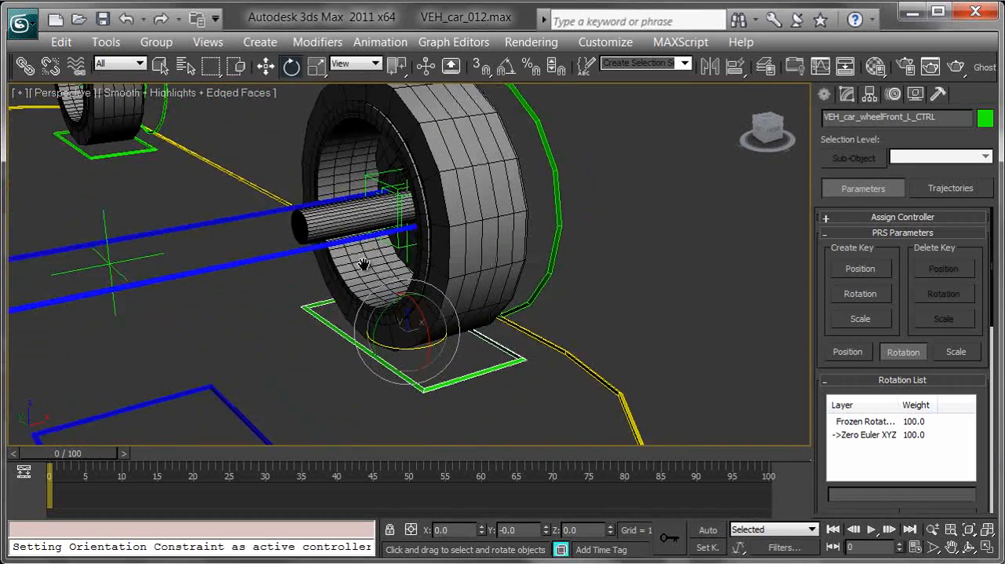
scroll(410, 261, up, 4)
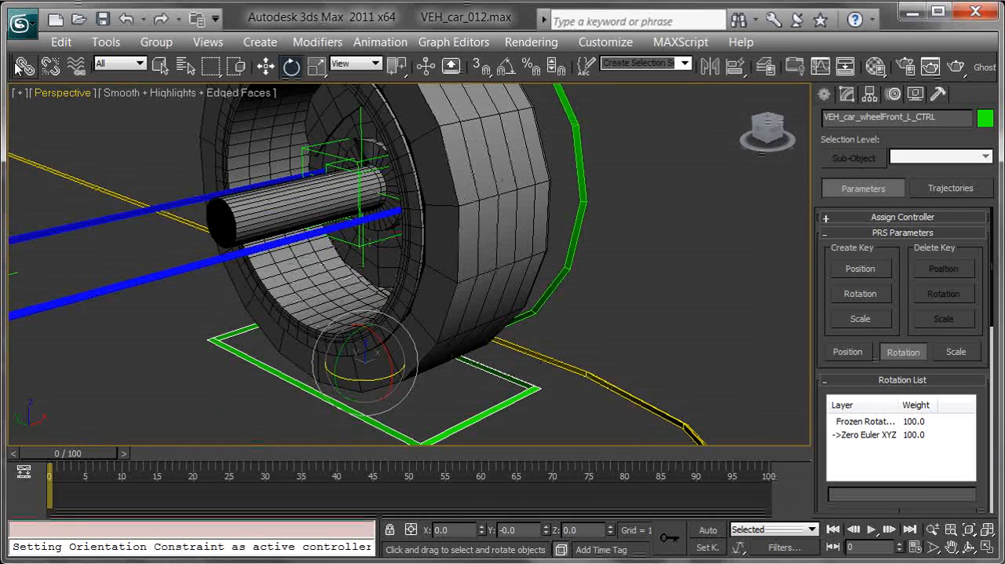
click(26, 66)
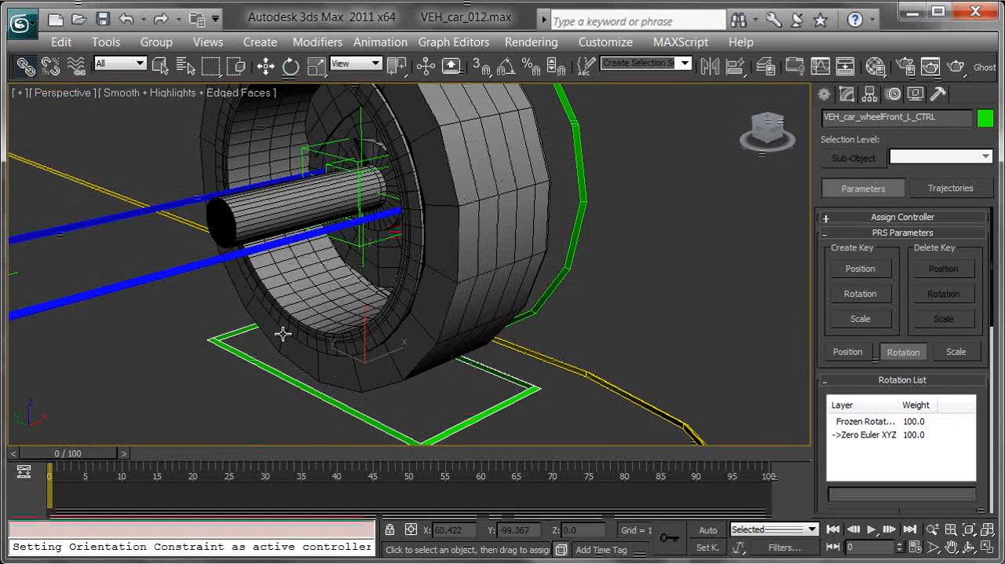
drag(259, 366, 345, 217)
middle_drag(386, 297, 434, 235)
middle_drag(321, 314, 326, 352)
drag(327, 333, 391, 126)
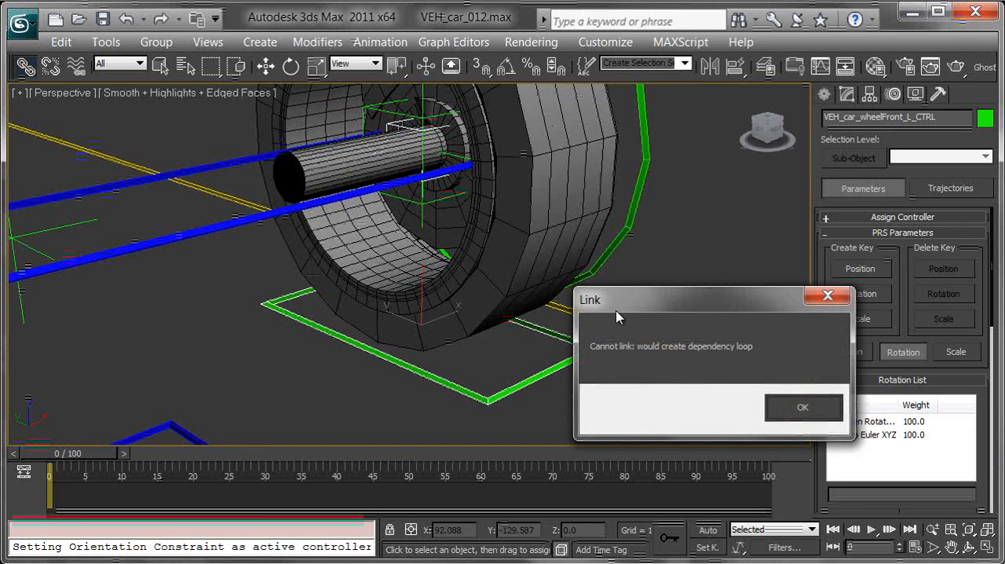
drag(686, 300, 514, 164)
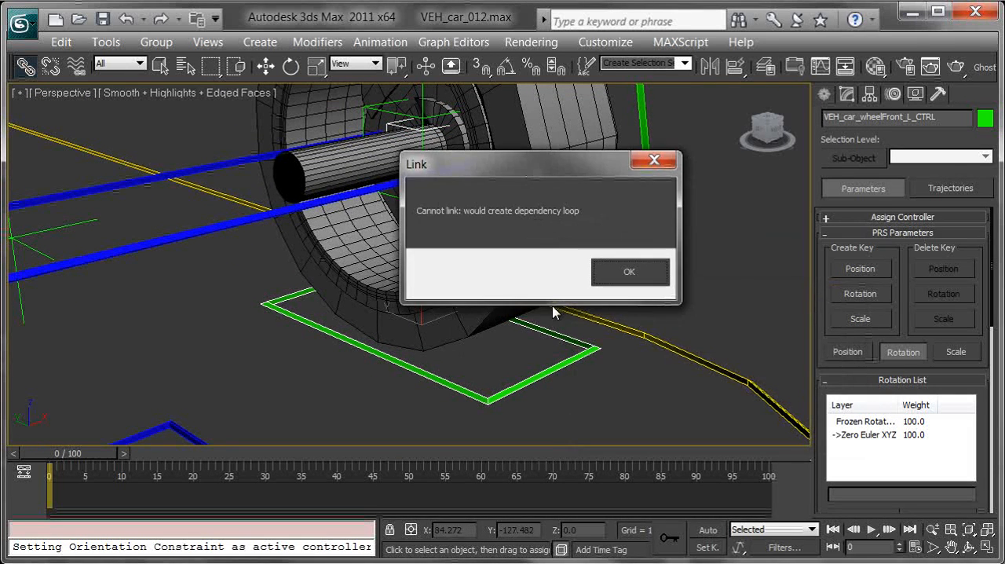
click(629, 272)
Select Point008 and examine its position and parent controls in the Schematic View hierarchy
click(422, 134)
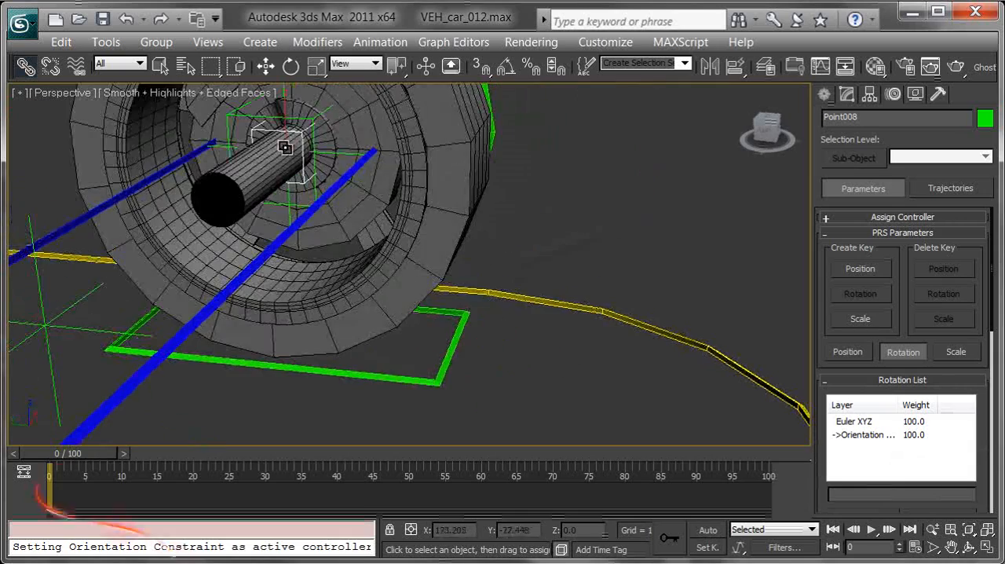
middle_drag(434, 234, 388, 225)
scroll(400, 218, down, 3)
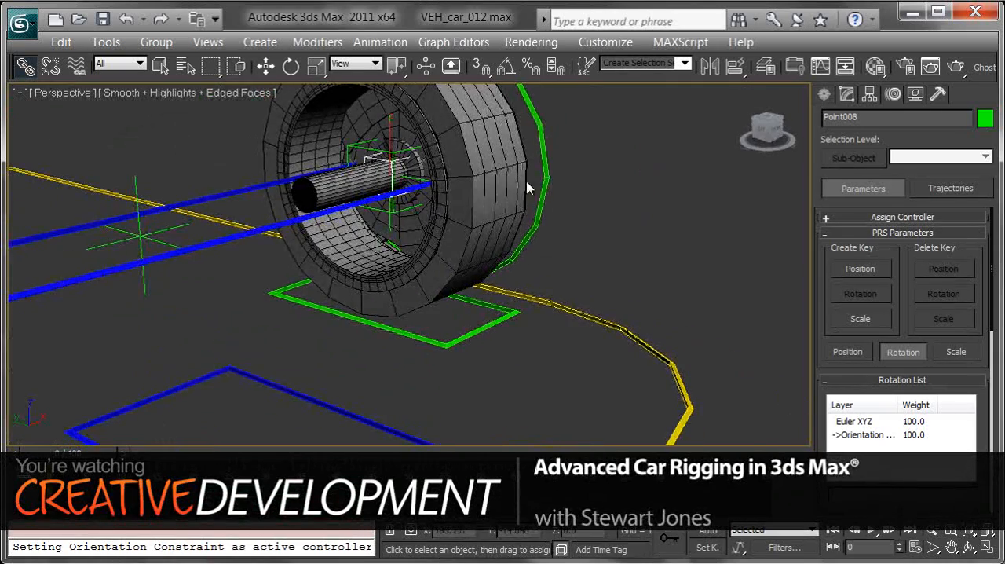
click(845, 66)
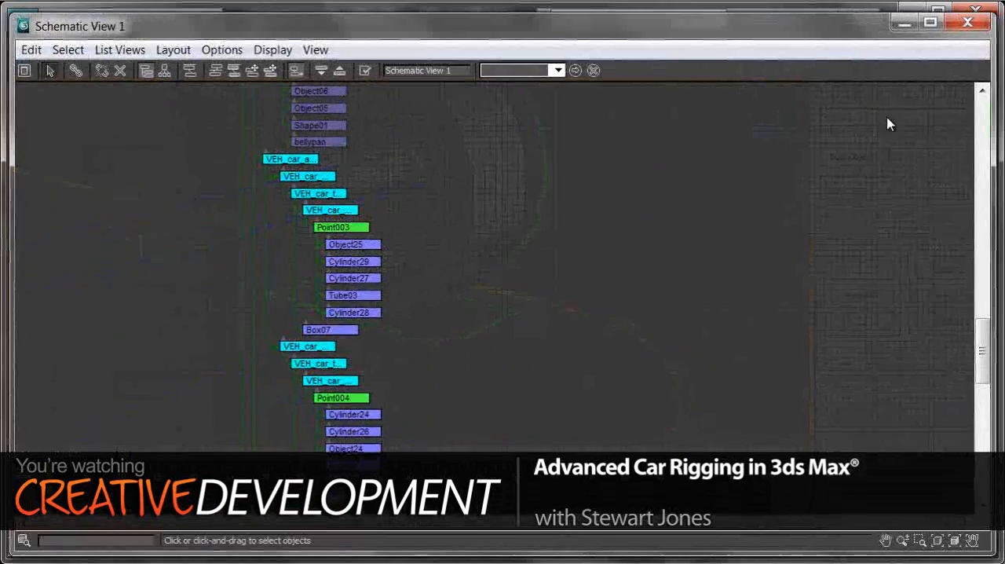
middle_drag(622, 216, 718, 239)
middle_drag(543, 189, 554, 233)
scroll(567, 305, down, 10)
scroll(553, 233, up, 6)
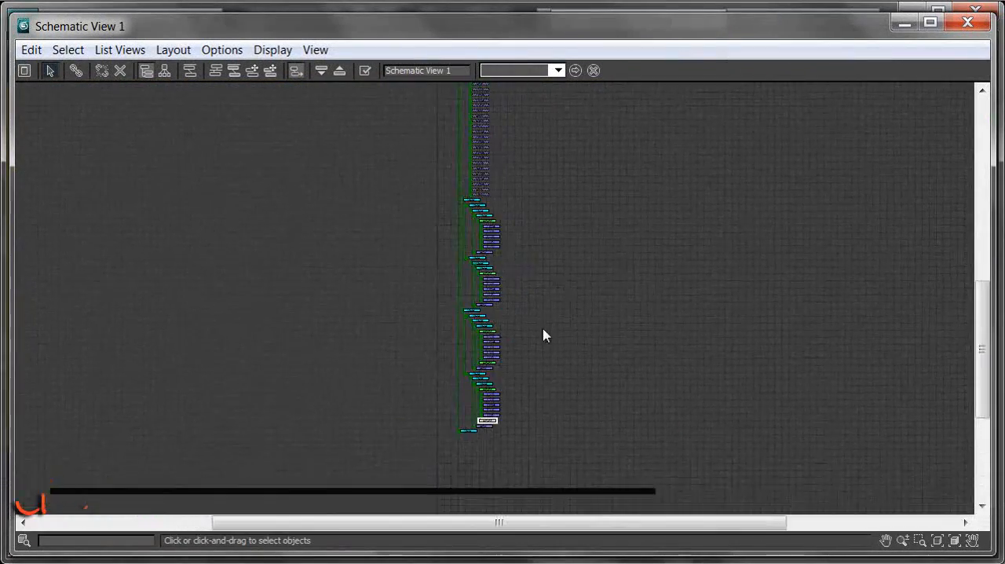
middle_drag(548, 328, 602, 184)
scroll(559, 317, up, 8)
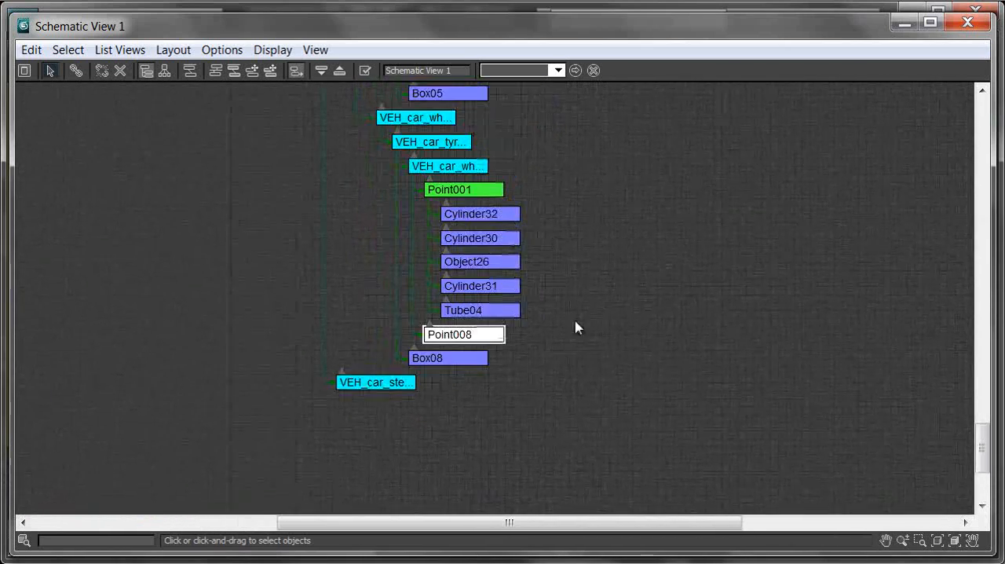
middle_drag(503, 350, 561, 319)
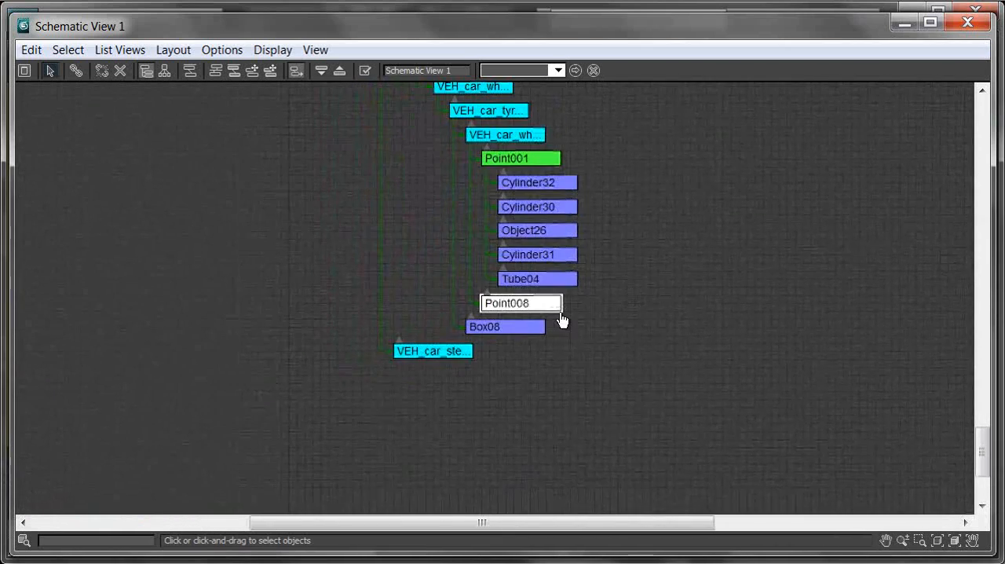
Unlink the Point008 helper inside the front-left wheel from its parent control
click(537, 136)
drag(594, 30, 714, 504)
alt+middle_drag(696, 247, 594, 229)
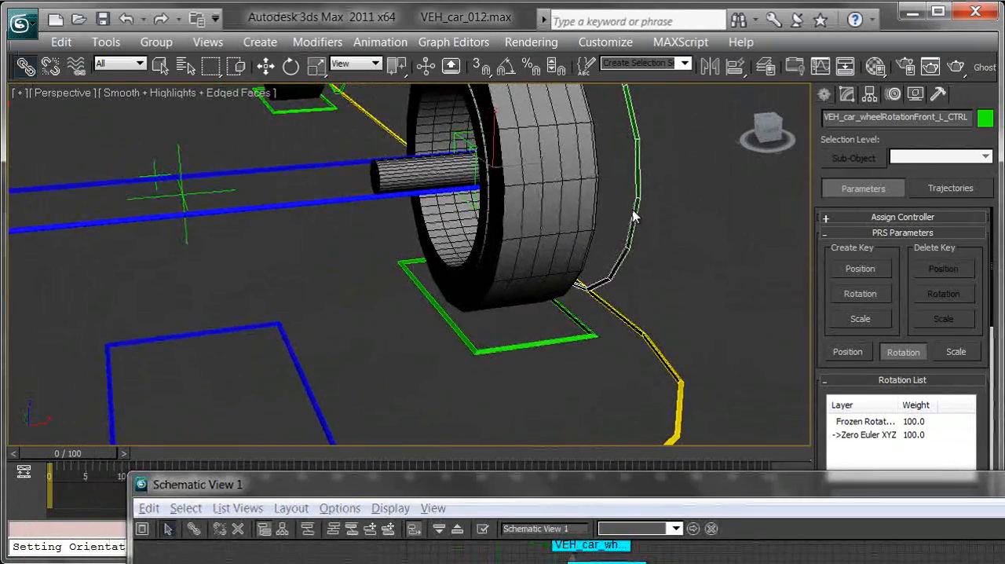
middle_drag(636, 123, 589, 189)
alt+middle_drag(609, 236, 583, 249)
scroll(583, 249, up, 2)
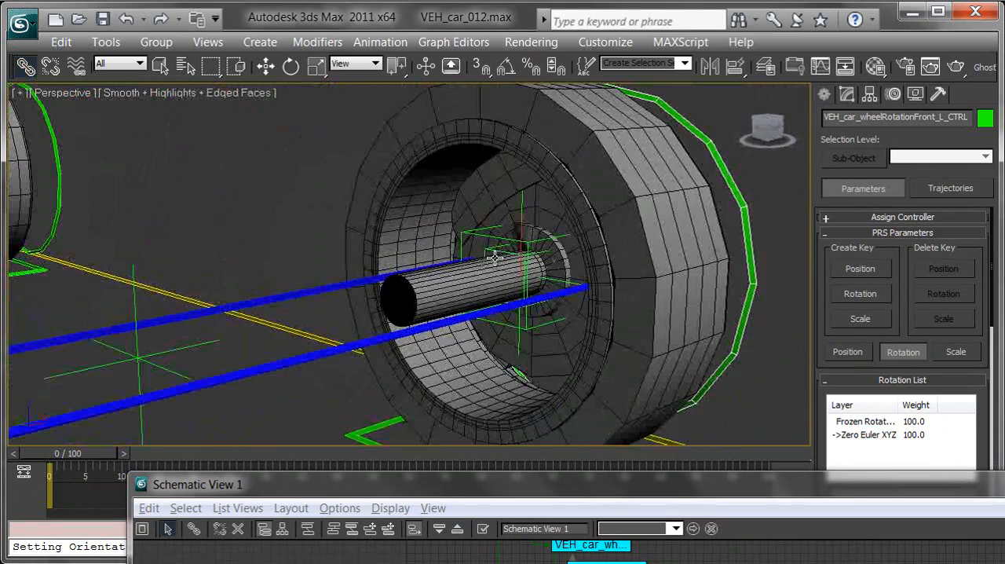
click(493, 251)
middle_drag(581, 307, 602, 269)
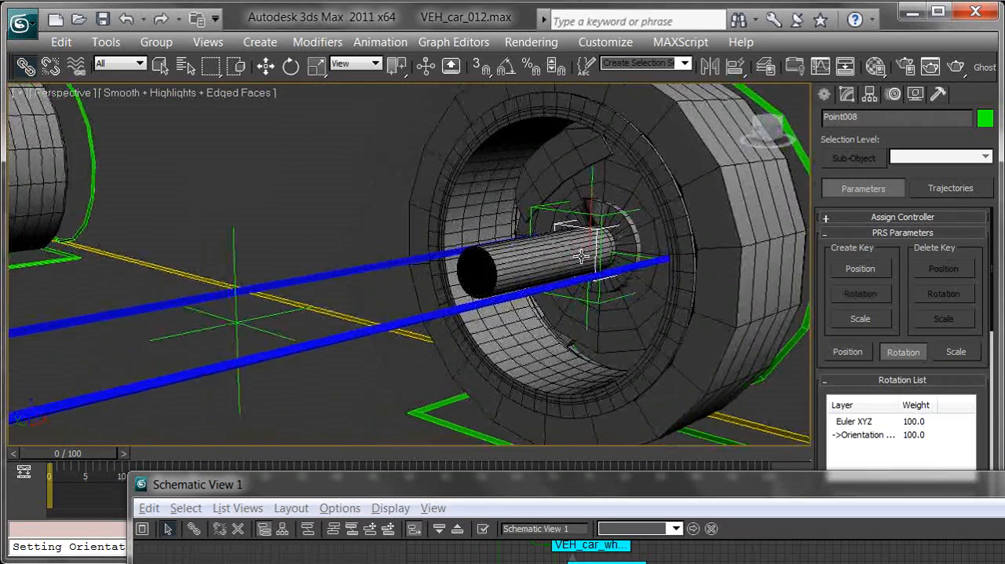
click(50, 66)
Examine where Point008 sits in the Schematic View hierarchy and put the Schematic View away
drag(763, 492, 654, 44)
middle_drag(763, 186, 685, 344)
middle_drag(761, 165, 688, 359)
middle_drag(736, 177, 607, 432)
middle_drag(772, 124, 634, 405)
middle_drag(711, 122, 699, 408)
middle_drag(808, 204, 761, 472)
middle_drag(522, 114, 589, 424)
middle_drag(511, 141, 548, 368)
middle_drag(550, 134, 526, 392)
middle_drag(468, 204, 440, 519)
middle_drag(526, 265, 676, 179)
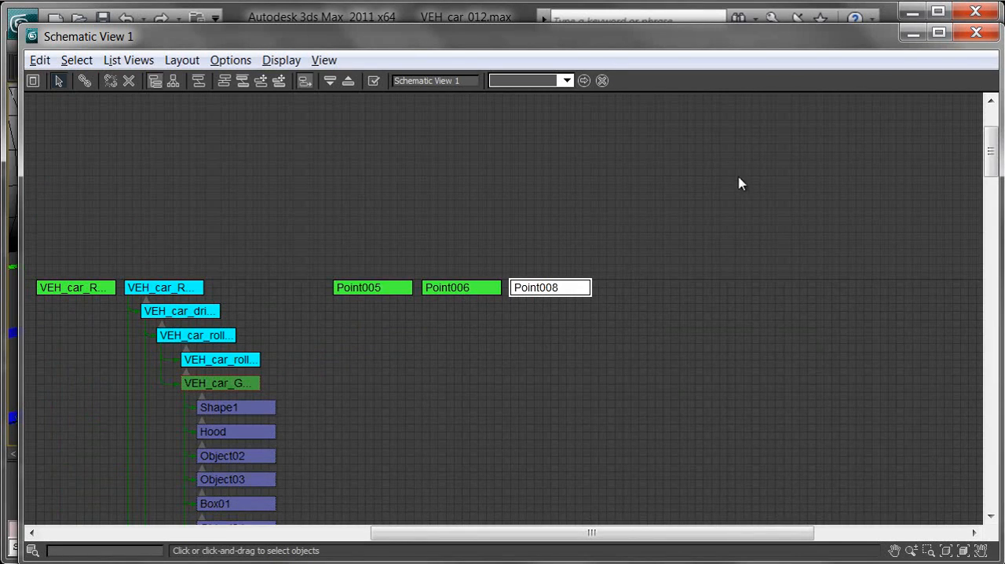
click(913, 37)
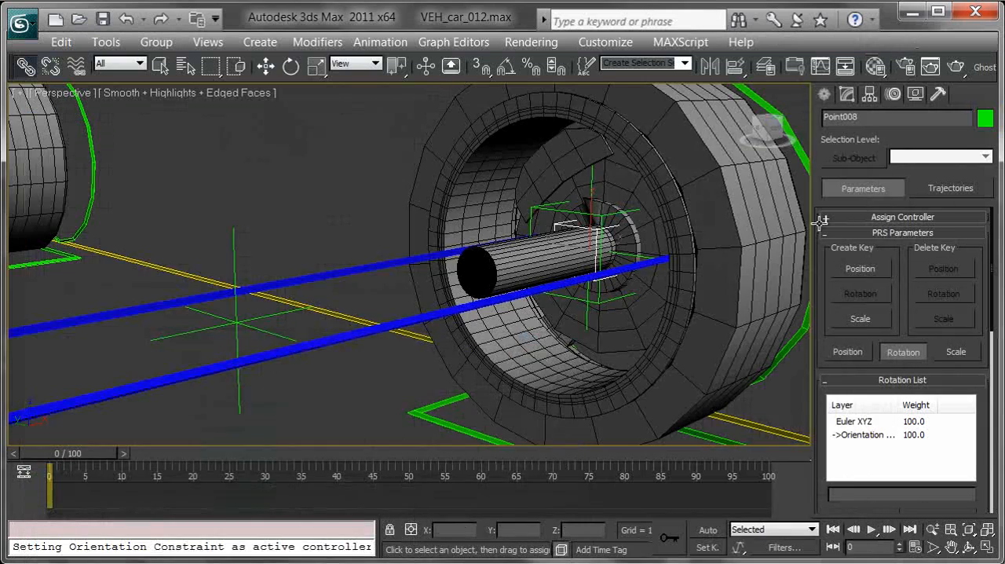
Link VEH_car_wheelFront_L_CTRL to the Point008 helper inside the front-left wheel
middle_drag(564, 309, 441, 285)
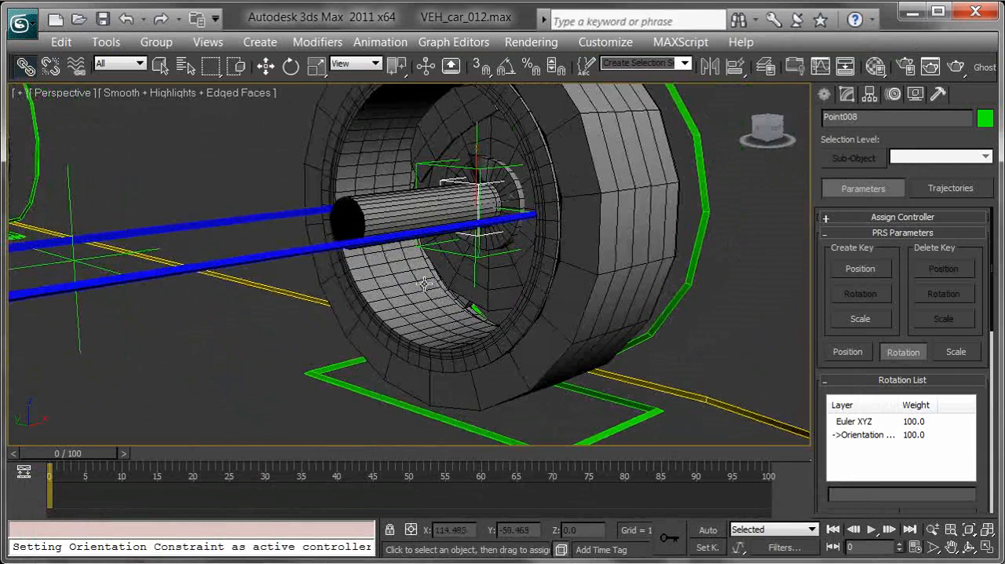
click(339, 361)
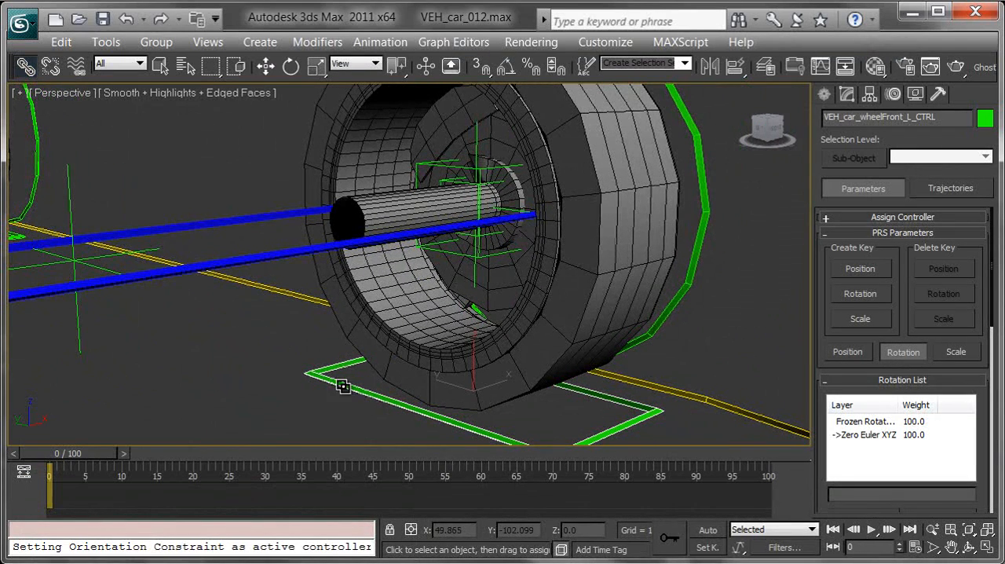
click(451, 182)
middle_drag(487, 200, 485, 192)
middle_drag(471, 222, 483, 202)
Select VEH_car_steering_CTRL, test-rotate it about Z, and cancel the rotation
drag(490, 350, 475, 397)
middle_drag(403, 378, 420, 361)
key(e)
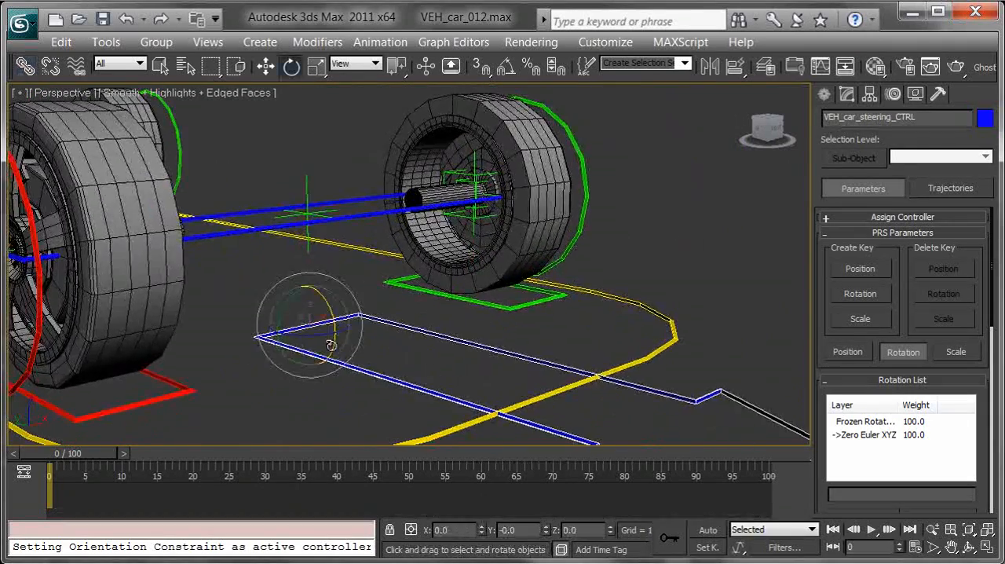
mouse_move(323, 335)
mouse_down()
mouse_move(297, 339)
mouse_move(435, 344)
mouse_move(260, 339)
mouse_move(314, 339)
mouse_up()
right_click(314, 340)
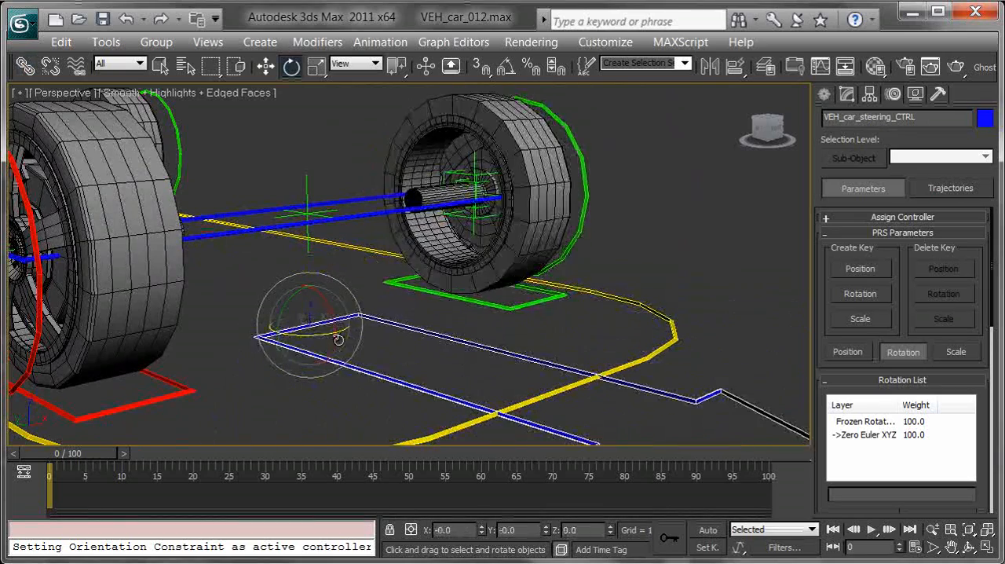
Link the Point008 helper to the front axle control VEH_car_axleFront_CTRL
middle_drag(515, 207, 513, 223)
scroll(513, 223, up, 8)
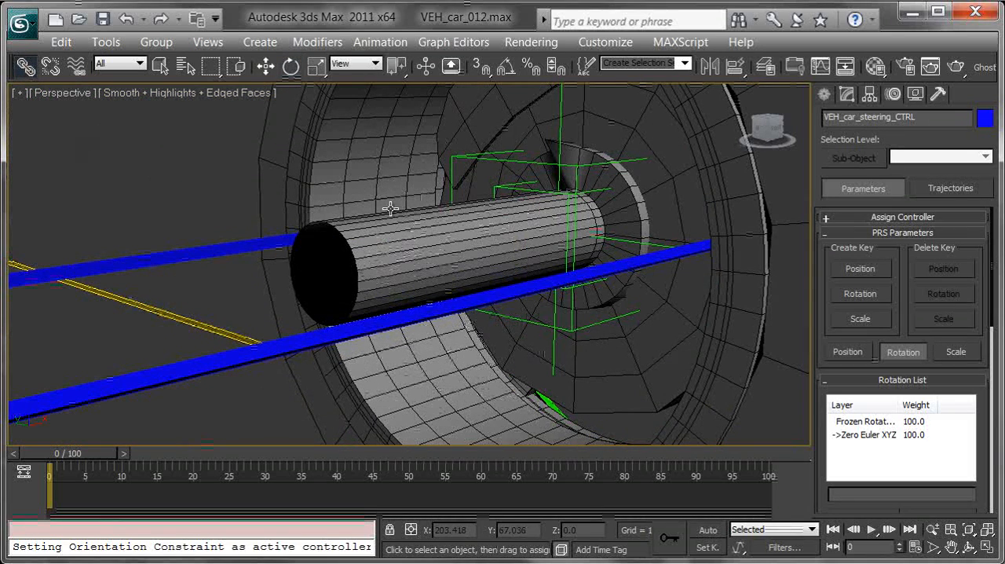
click(500, 187)
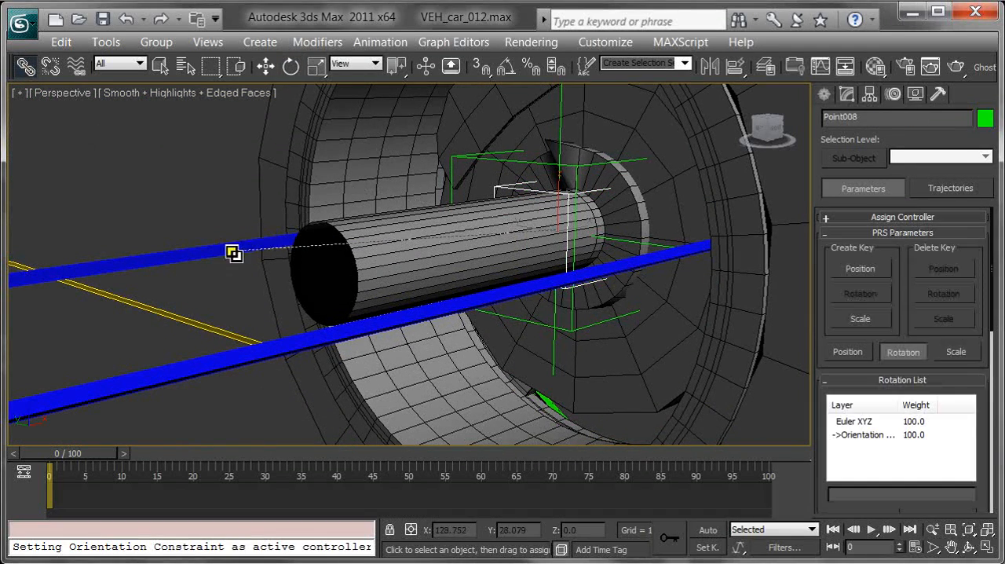
scroll(401, 294, down, 10)
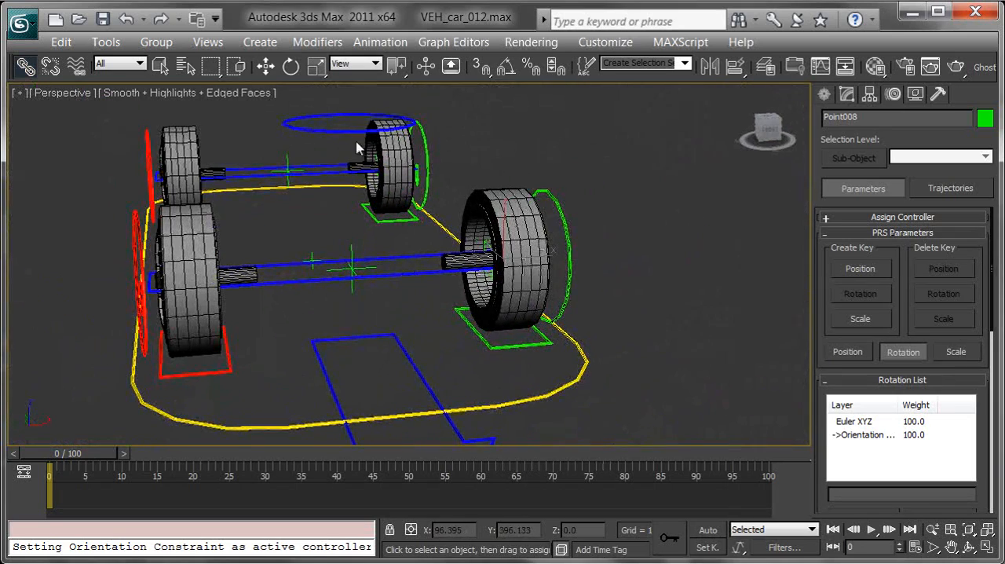
Select VEH_car_drift_CTRL, test-rotate it about Z, and cancel the rotation
click(345, 131)
middle_drag(417, 169, 456, 188)
key(e)
drag(409, 294, 234, 261)
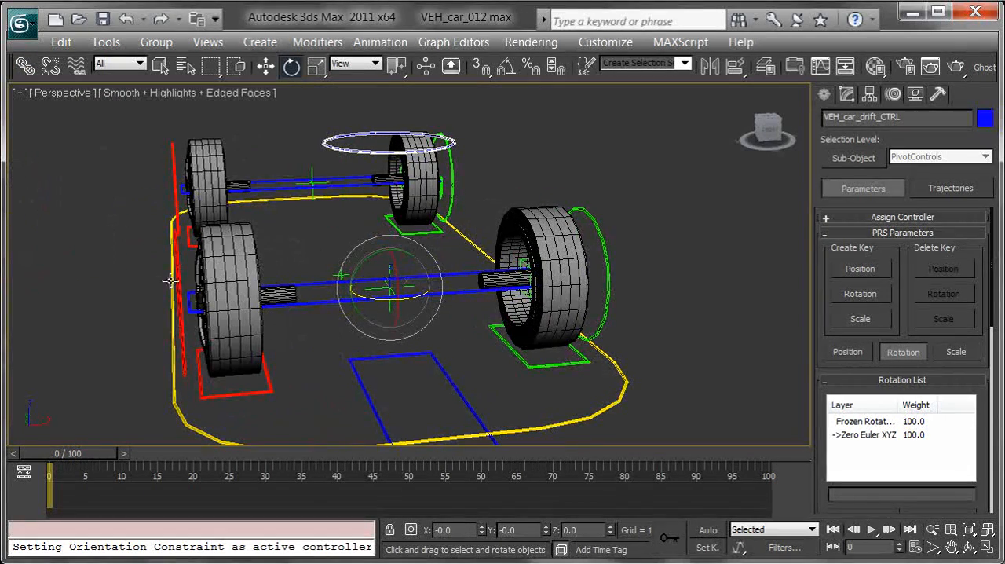
alt+middle_drag(285, 332, 644, 306)
drag(359, 251, 453, 288)
right_click(453, 288)
Test-rotate VEH_car_axleFront_CTRL by about -15.4 degrees around Y and undo the rotation
alt+middle_drag(454, 316, 401, 275)
click(406, 281)
drag(350, 269, 467, 229)
right_click(321, 265)
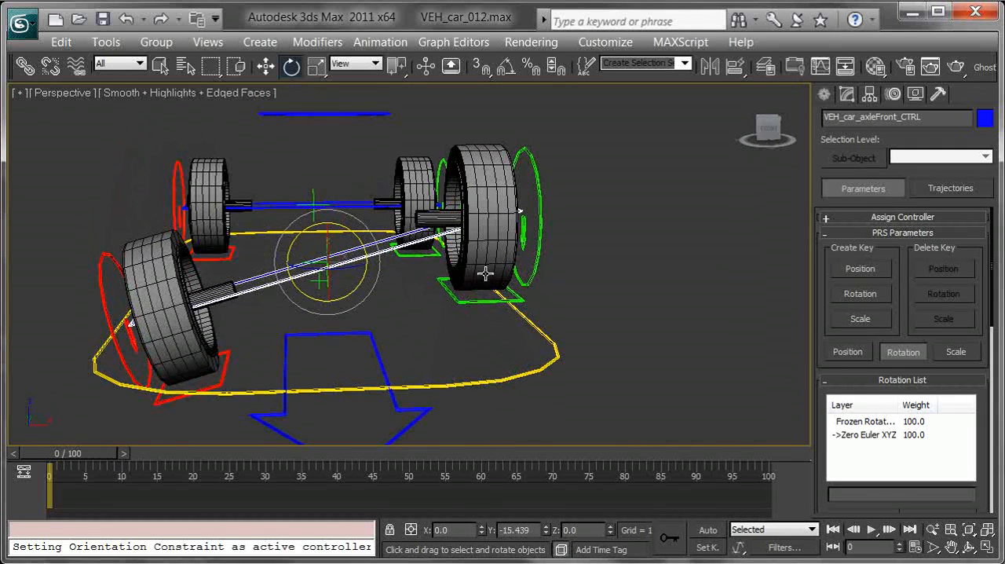
alt+middle_drag(391, 245, 375, 247)
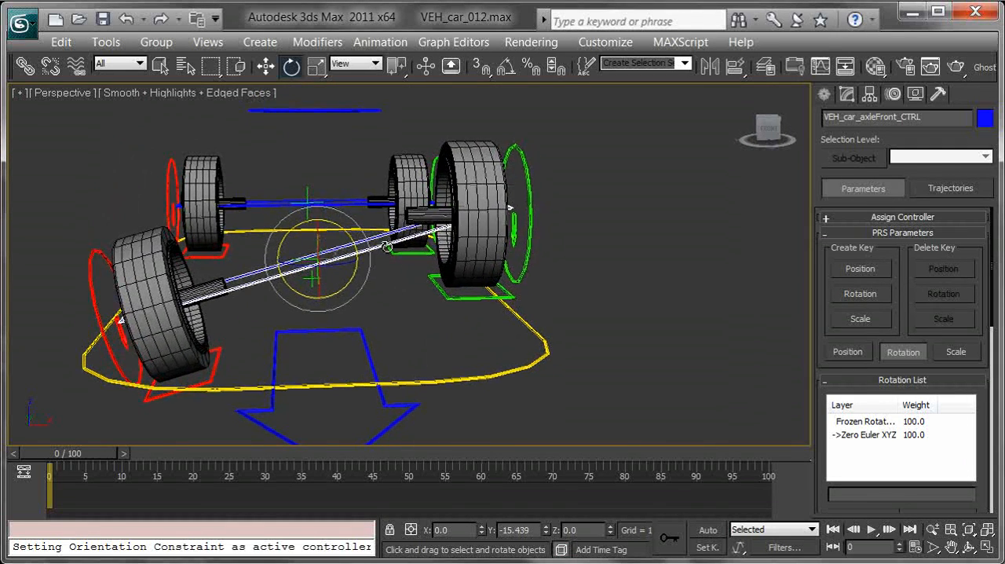
key(ctrl+z)
Move VEH_car_wheelFront_L_CTRL sideways, pulling the front-left wheel away from the axle
alt+middle_drag(467, 272, 474, 344)
click(469, 346)
drag(496, 341, 415, 325)
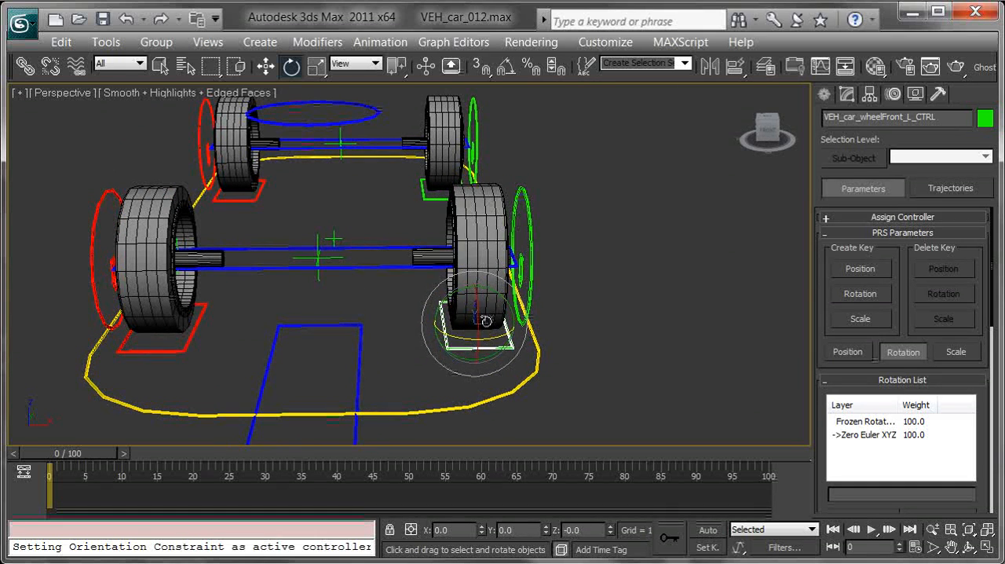
drag(490, 317, 620, 324)
Test-rotate VEH_car_steering_CTRL with the front-left wheel moved away from the axle, and cancel the rotation
mouse_move(422, 339)
mouse_down()
mouse_move(293, 336)
mouse_move(415, 351)
mouse_up()
key(e)
right_click(415, 351)
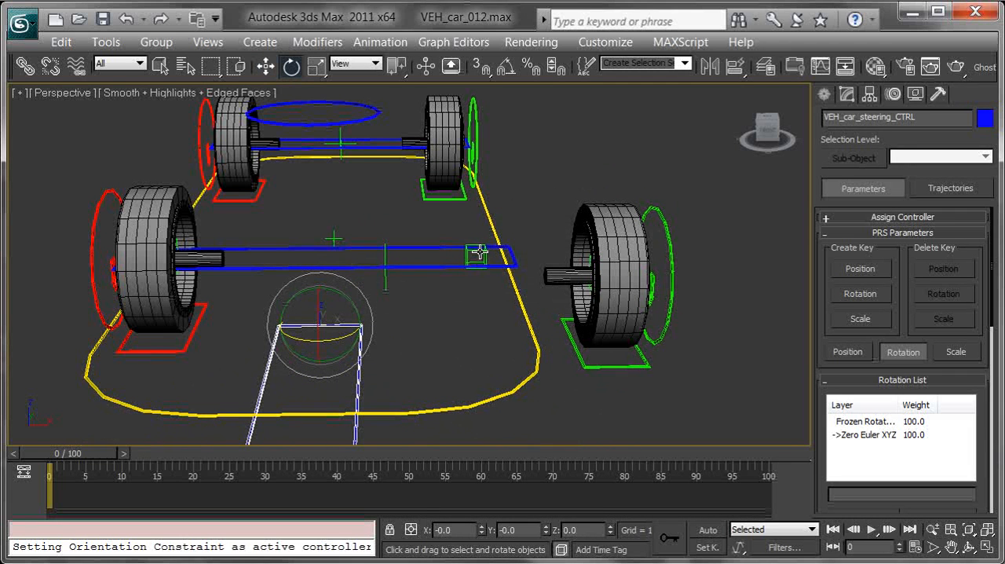
drag(341, 335, 373, 339)
right_click(373, 339)
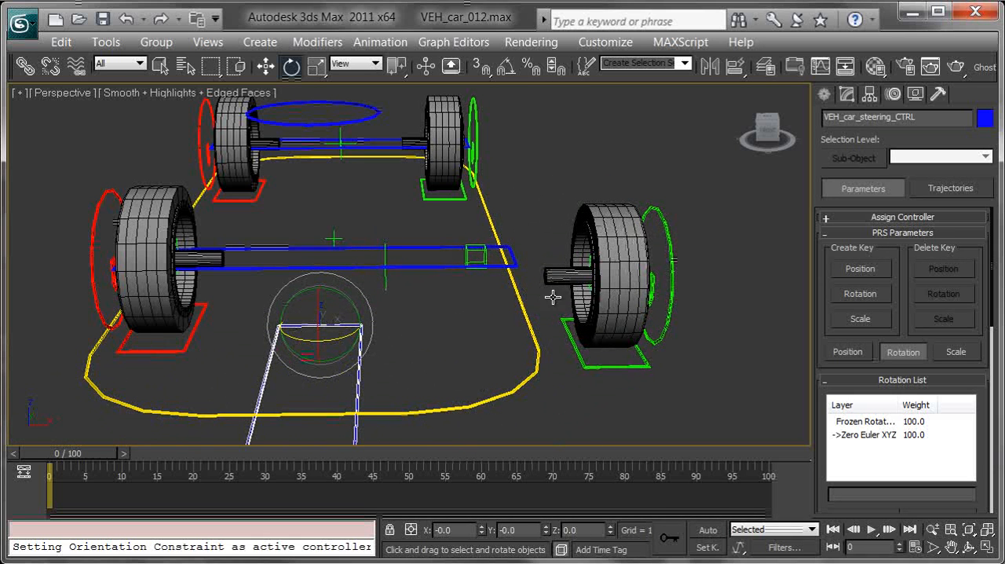
Undo the sideways move of VEH_car_wheelFront_L_CTRL
middle_drag(461, 330, 477, 332)
key(ctrl+z)
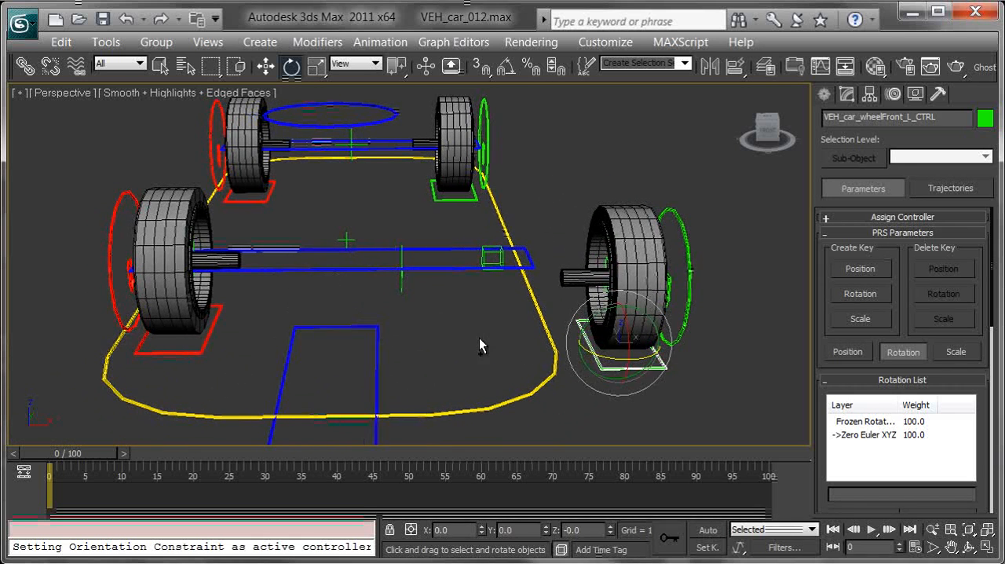
key(ctrl+z)
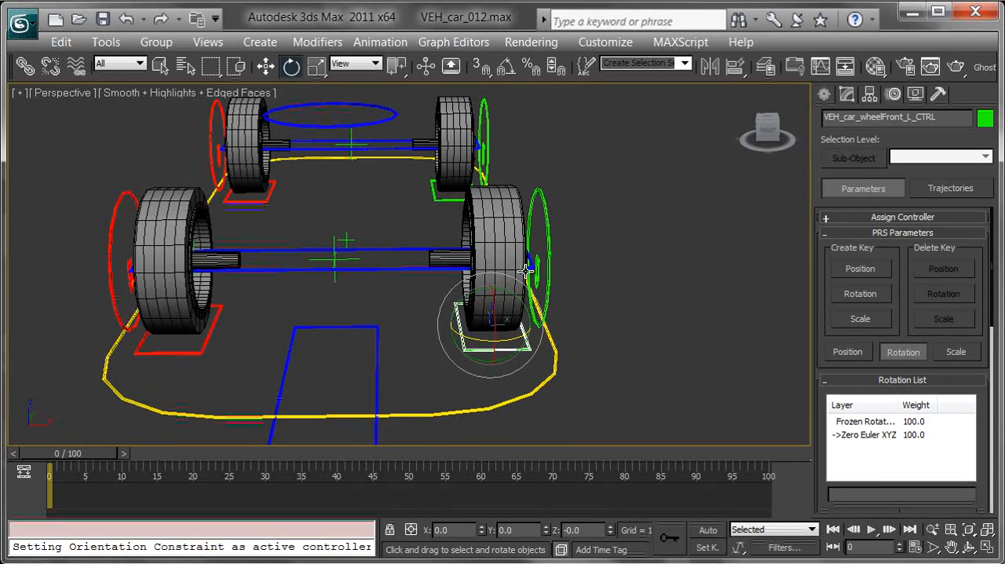
Link VEH_car_wheelFront_R_CTRL to the Point007 helper inside the front-right wheel
alt+middle_drag(570, 303, 404, 295)
scroll(424, 330, up, 5)
middle_drag(399, 335, 451, 254)
click(387, 361)
middle_drag(471, 314, 449, 321)
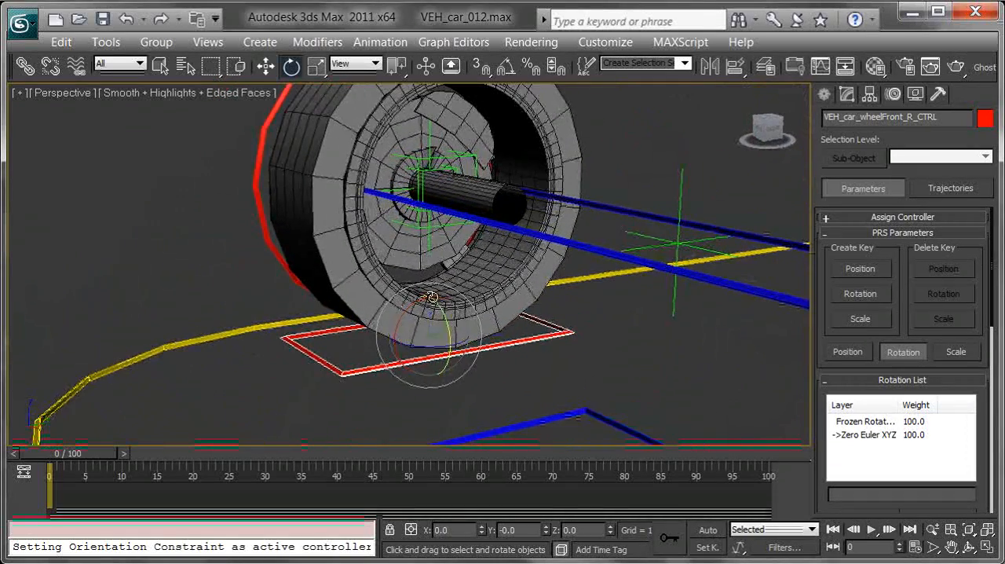
mouse_move(297, 252)
alt+middle_down()
mouse_move(299, 220)
mouse_move(288, 246)
alt+middle_up()
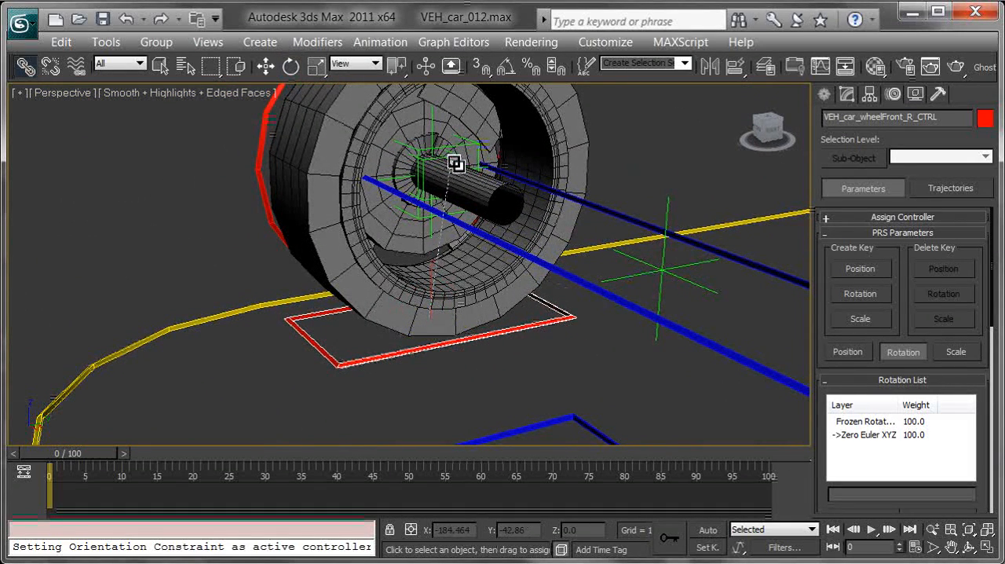
drag(457, 155, 454, 152)
drag(676, 308, 483, 205)
click(616, 302)
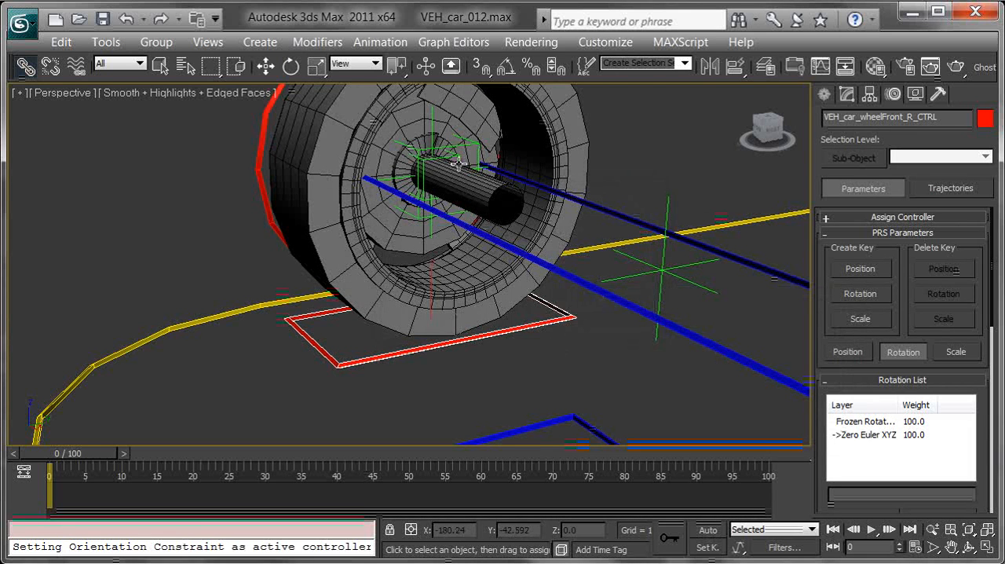
click(460, 154)
alt+middle_drag(528, 252, 503, 246)
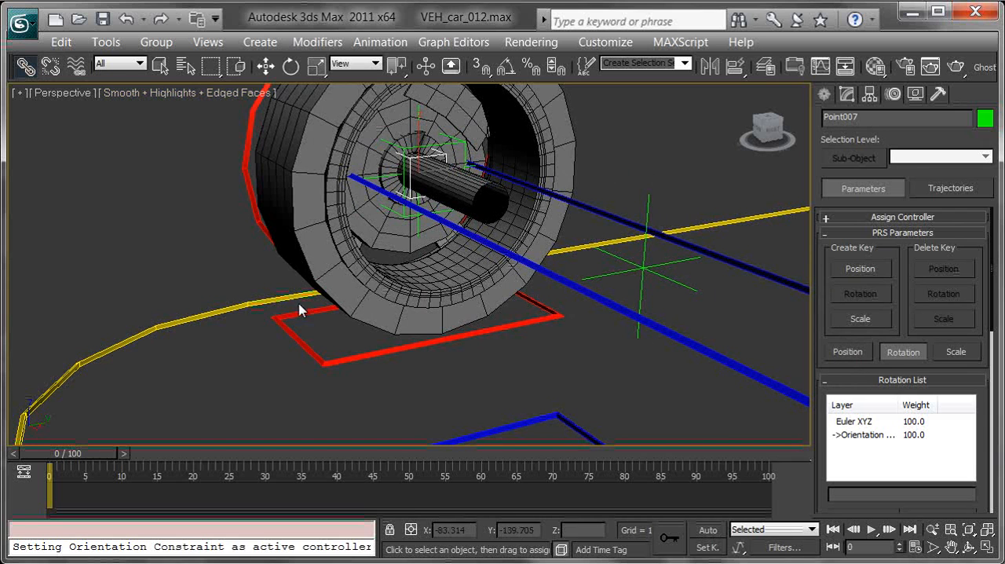
click(304, 347)
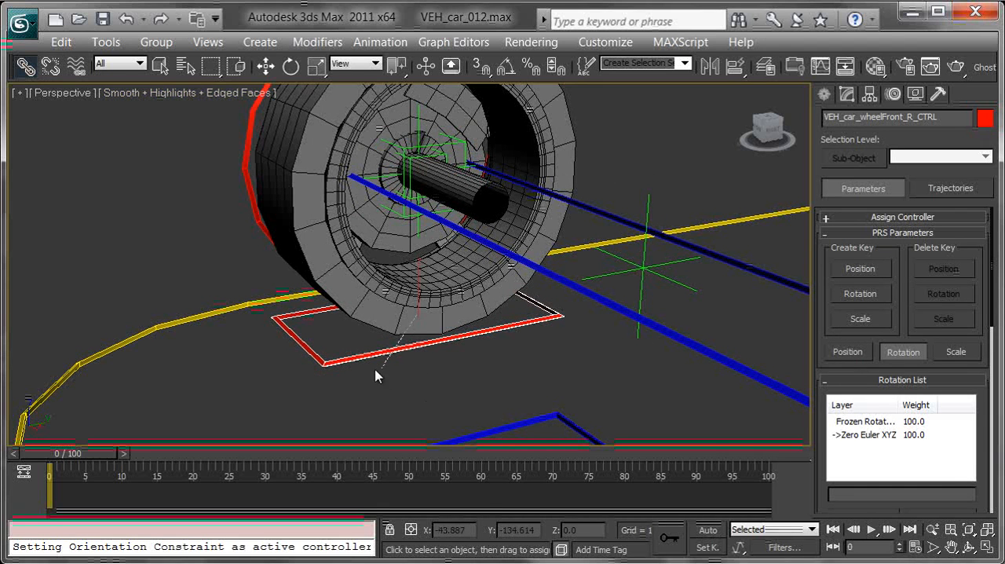
click(444, 152)
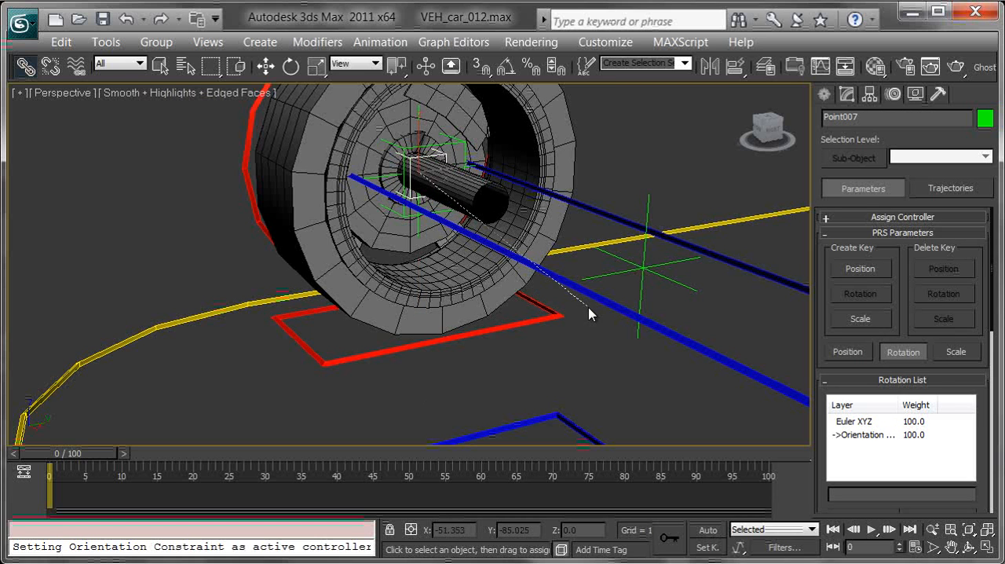
Link the Point007 helper to the front axle control VEH_car_axleFront_CTRL
drag(603, 303, 603, 302)
alt+middle_drag(545, 303, 653, 322)
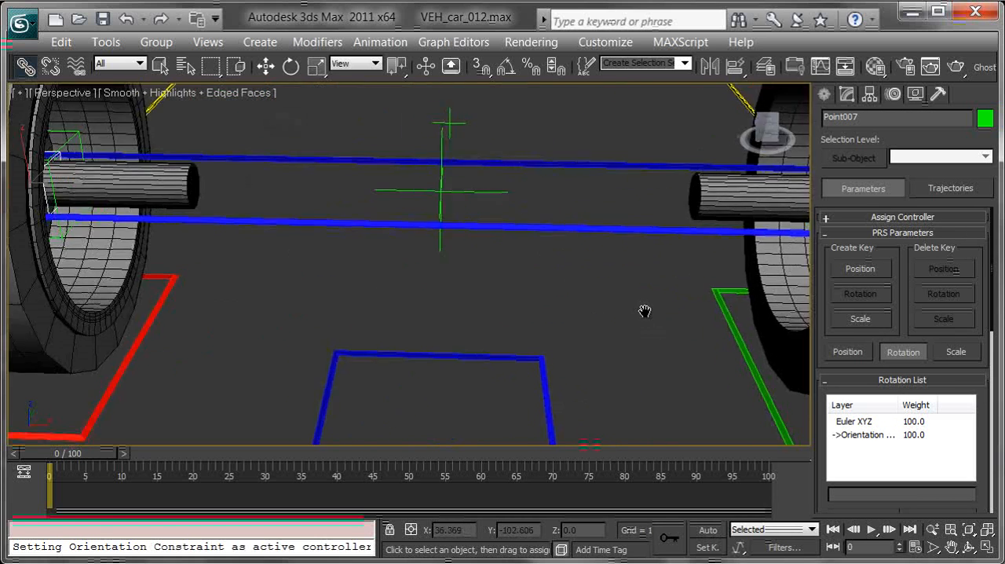
scroll(555, 282, down, 5)
Select VEH_car_steering_CTRL, test-rotate it to check both front wheels, and cancel the rotation
click(448, 359)
middle_drag(476, 366, 550, 343)
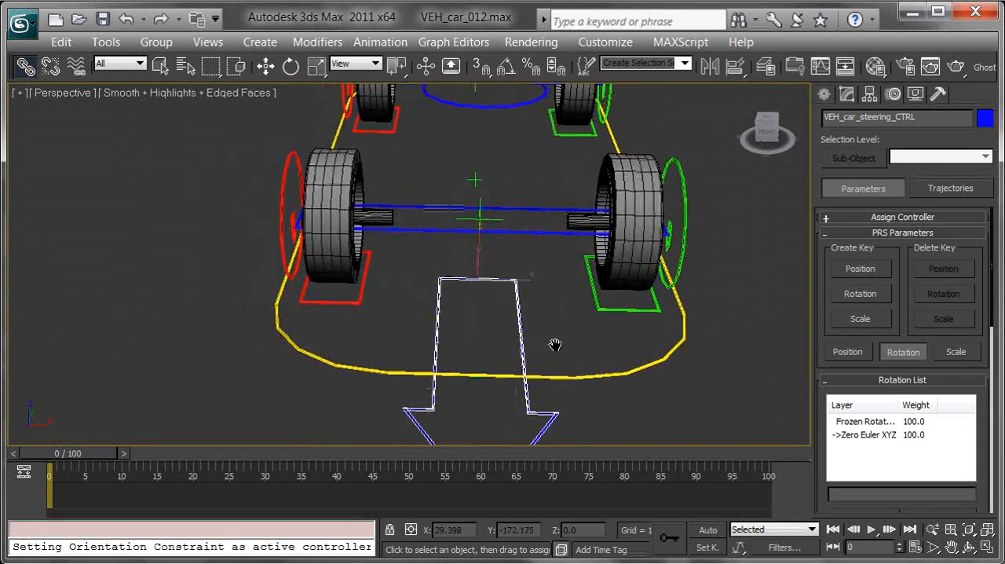
key(e)
mouse_move(498, 297)
mouse_down()
mouse_move(464, 287)
mouse_move(449, 296)
mouse_move(517, 296)
mouse_move(489, 292)
mouse_up()
right_click(490, 292)
alt+middle_drag(489, 292, 647, 335)
Unhide all objects in the scene to bring back the car body
right_click(318, 245)
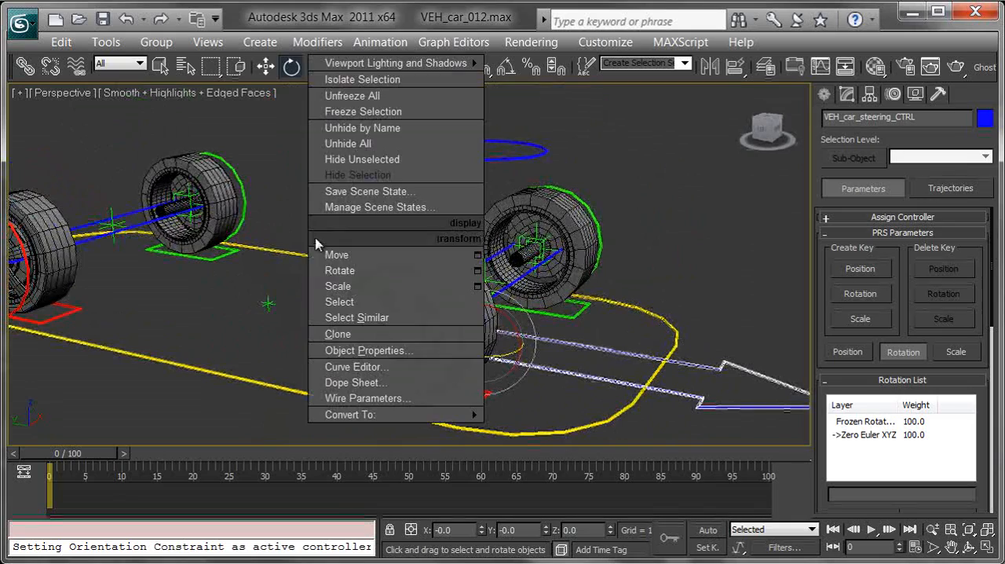
click(375, 149)
alt+middle_drag(359, 304, 341, 317)
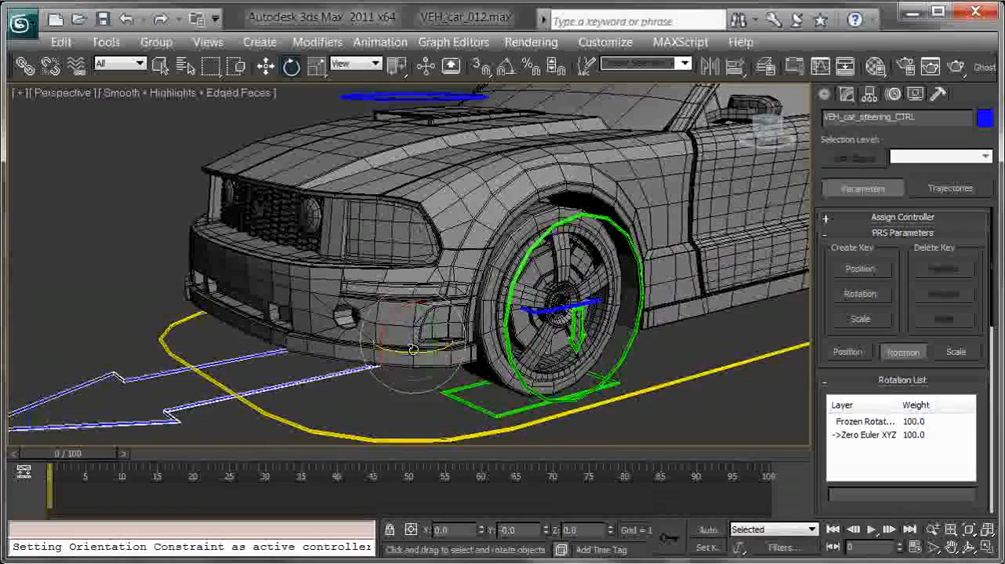
Test-rotate VEH_car_steering_CTRL with the car body shown, checking the front wheels from both sides, and cancel the rotations
drag(401, 351, 314, 319)
right_click(314, 319)
alt+middle_drag(314, 318, 469, 326)
mouse_move(507, 315)
mouse_down()
mouse_move(456, 307)
mouse_move(545, 316)
mouse_move(510, 303)
mouse_up()
right_click(510, 302)
middle_drag(467, 234, 459, 292)
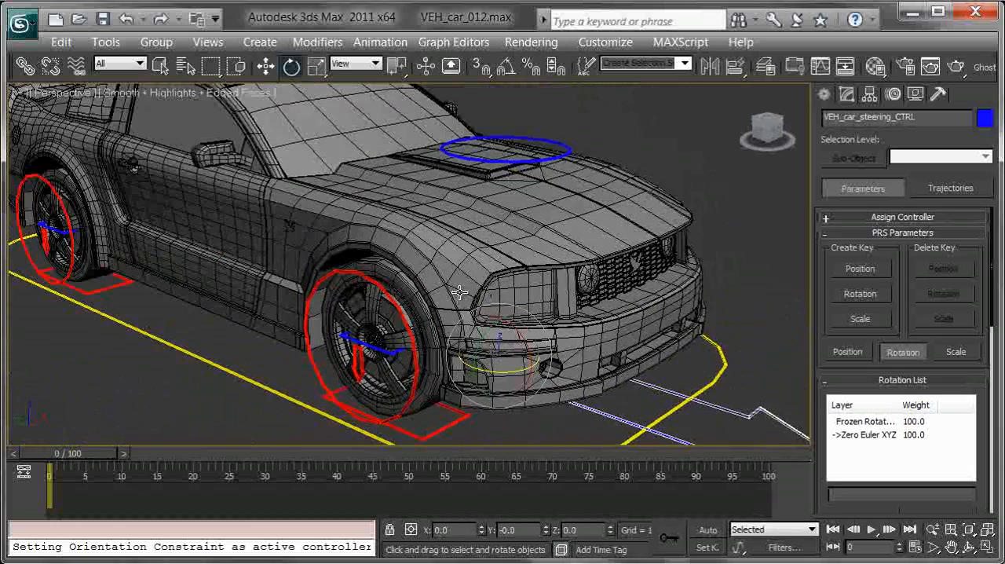
Rotate VEH_car_drift_CTRL about -28.9 degrees around Z
click(566, 146)
scroll(550, 236, down, 4)
drag(471, 306, 425, 303)
alt+middle_drag(475, 327, 386, 348)
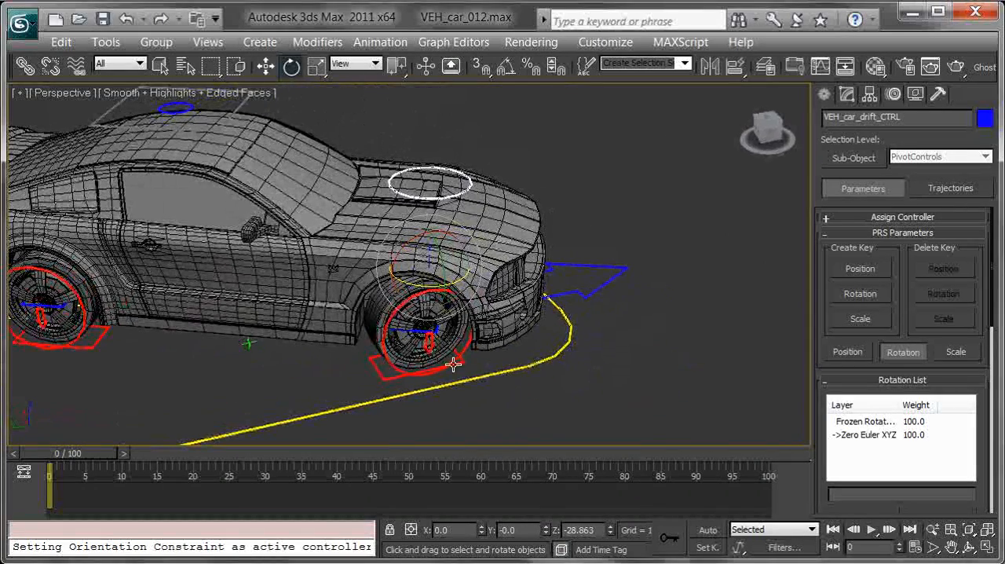
Rotate VEH_car_steering_CTRL about Z to turn the front wheels, and reselect VEH_car_drift_CTRL
click(608, 280)
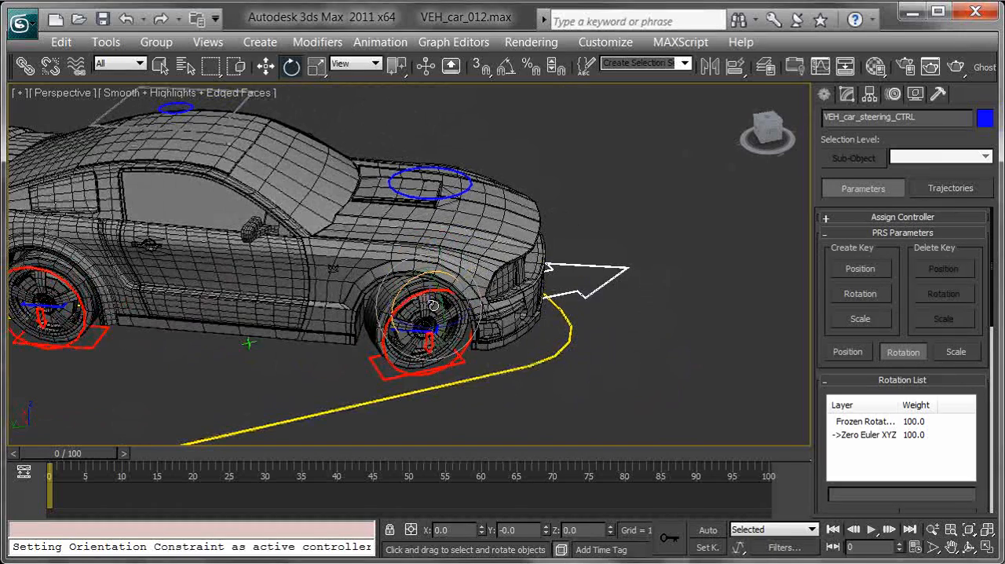
drag(423, 325, 349, 326)
alt+middle_drag(591, 347, 330, 348)
click(431, 224)
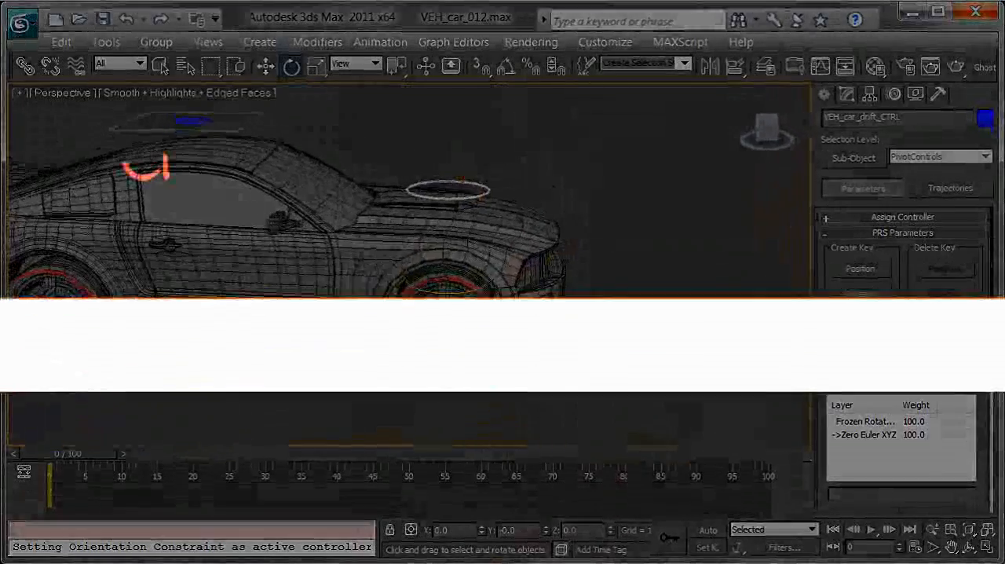